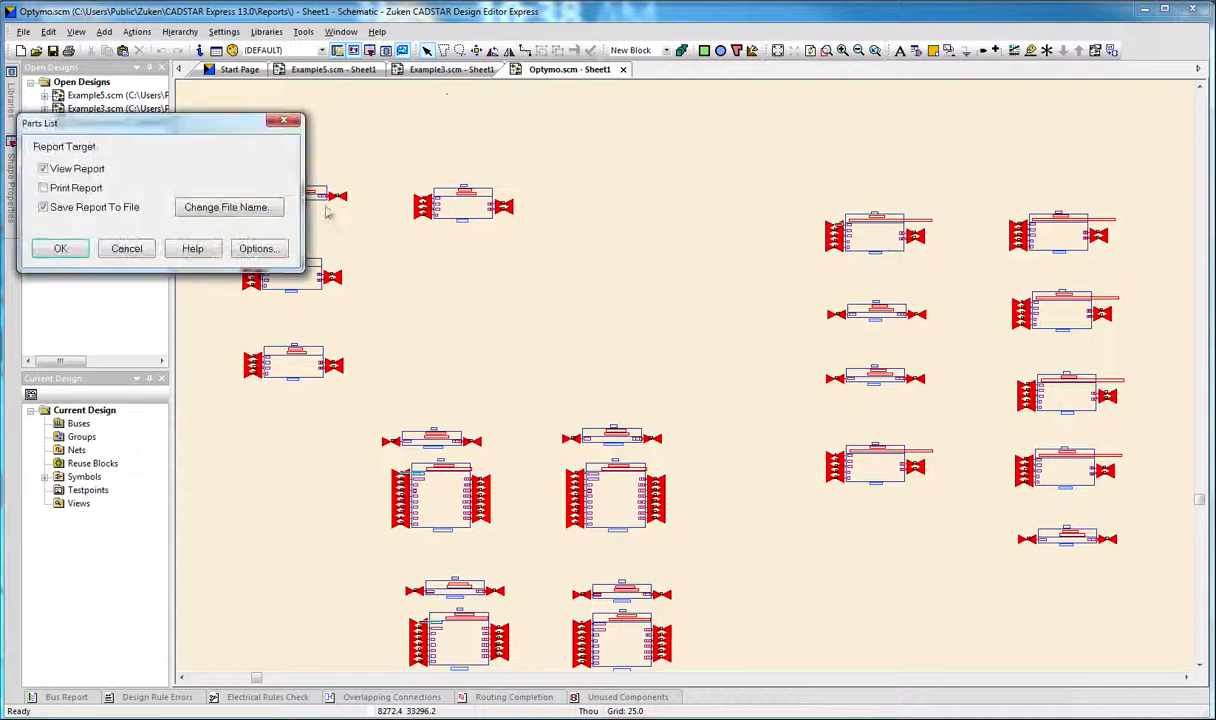
# Step: Generate the parts list report saved as partsDemo.lst and copy all of its text to the clipboard
pyautogui.click(252, 205)
pyautogui.write('partsDemo.lst')
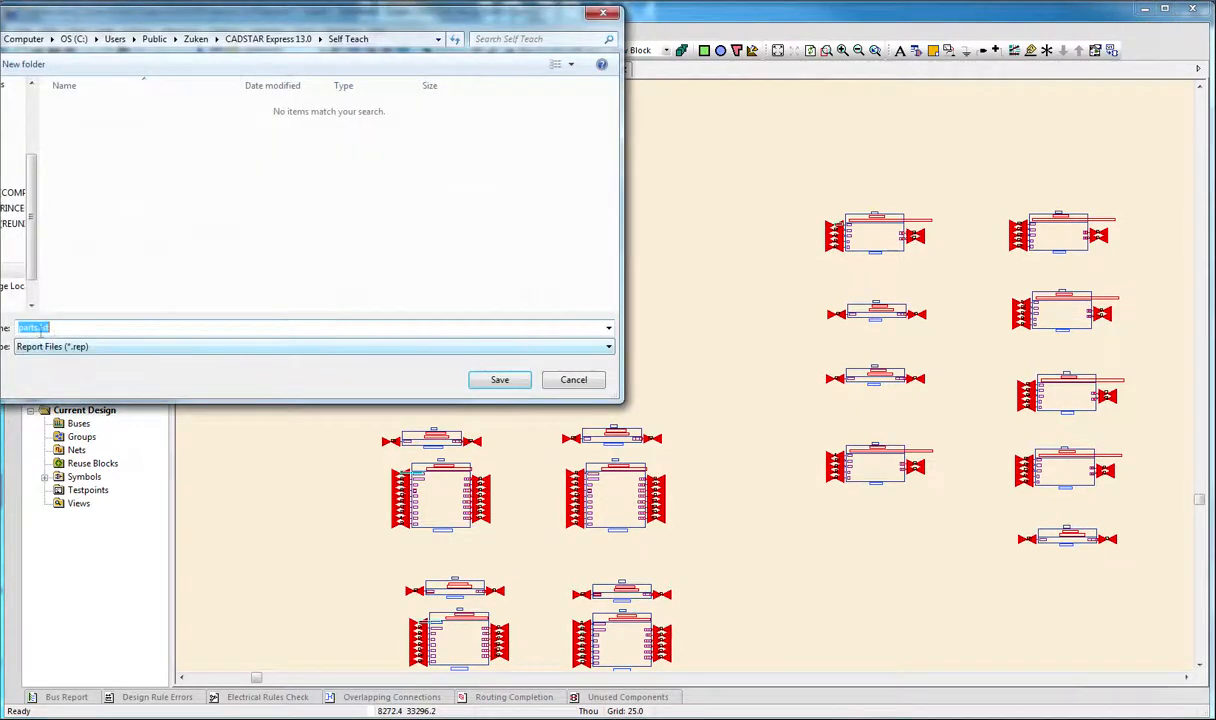
pyautogui.press('Tab')
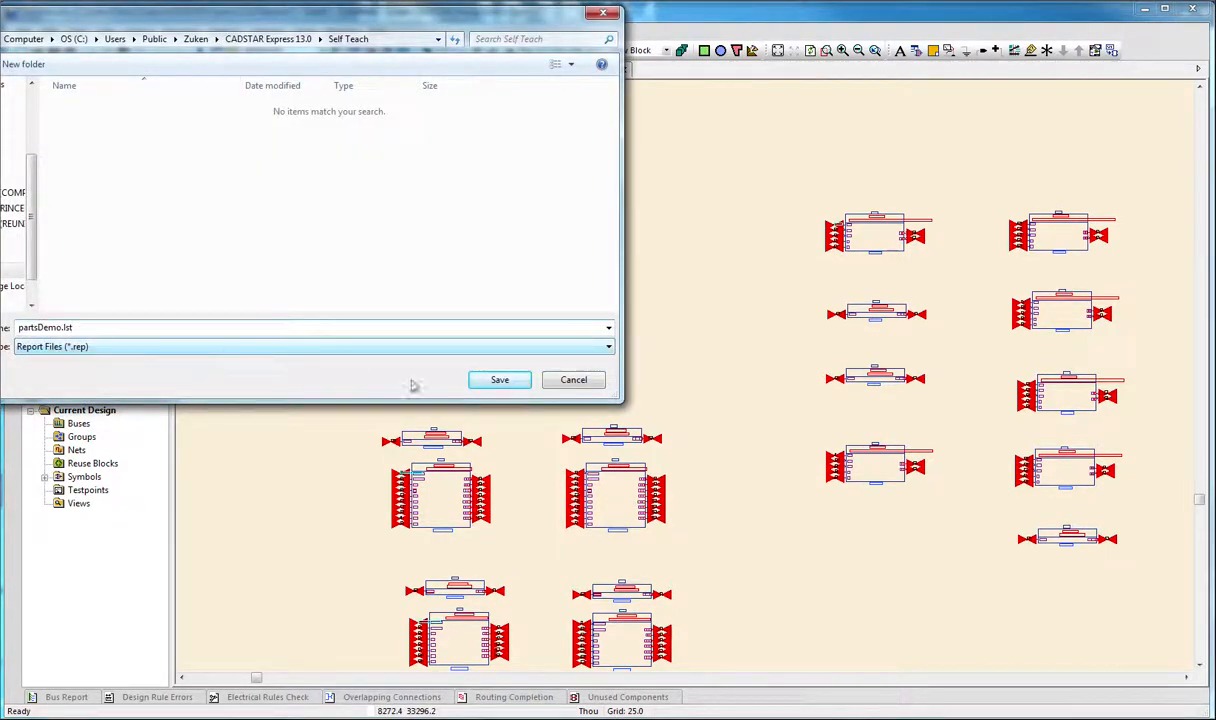
pyautogui.click(501, 381)
pyautogui.click(63, 256)
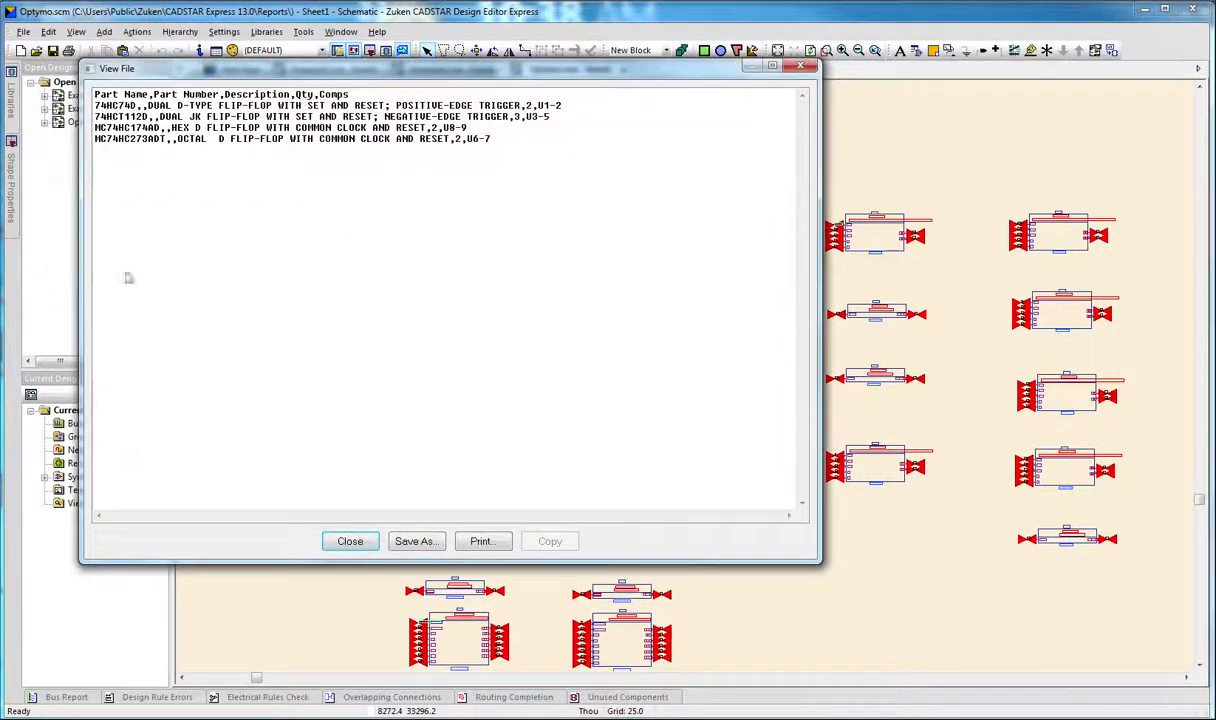
pyautogui.moveTo(93, 94); pyautogui.dragTo(97, 145)
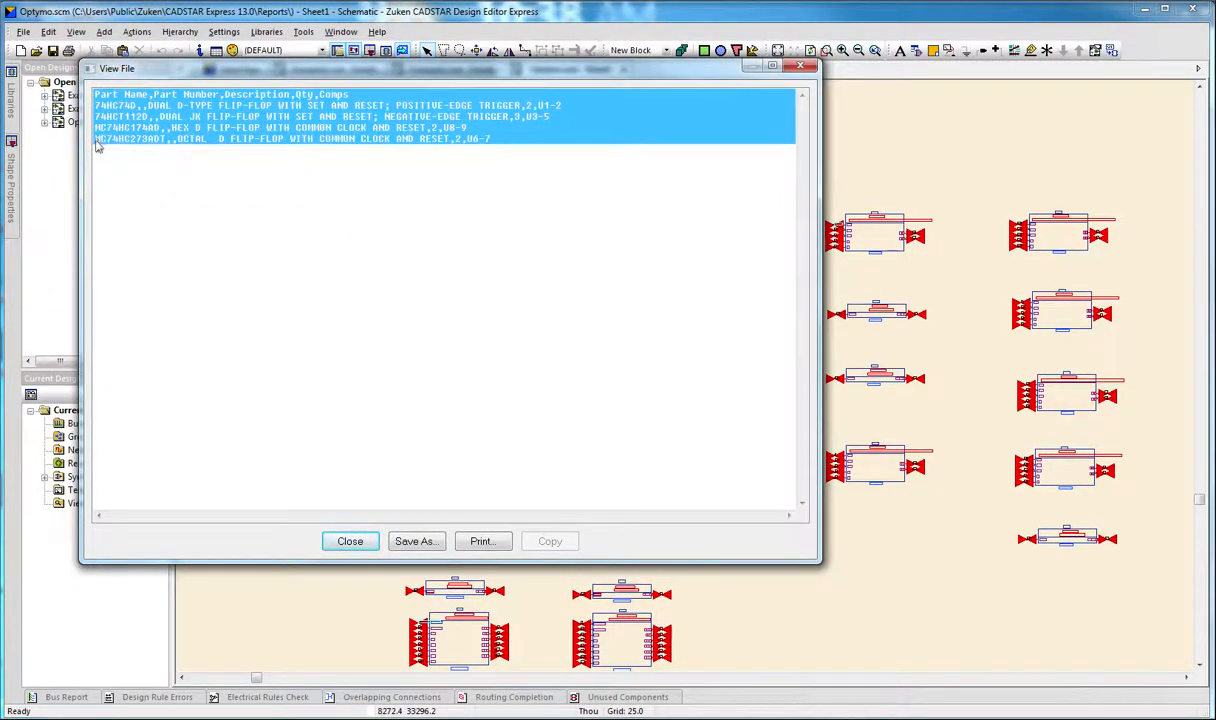
pyautogui.click(538, 546)
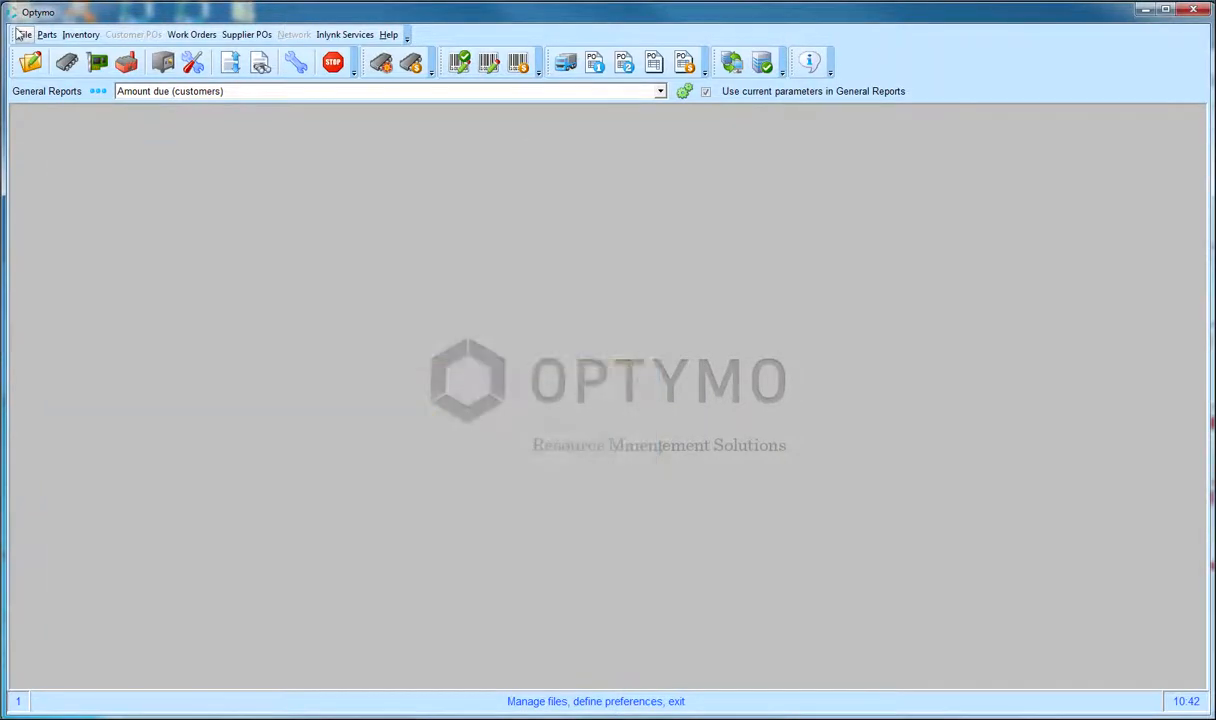
# Step: Add a new record named CADStar_BOM DEMO to the BOM file, inserted in alphabetical order
pyautogui.click(95, 63)
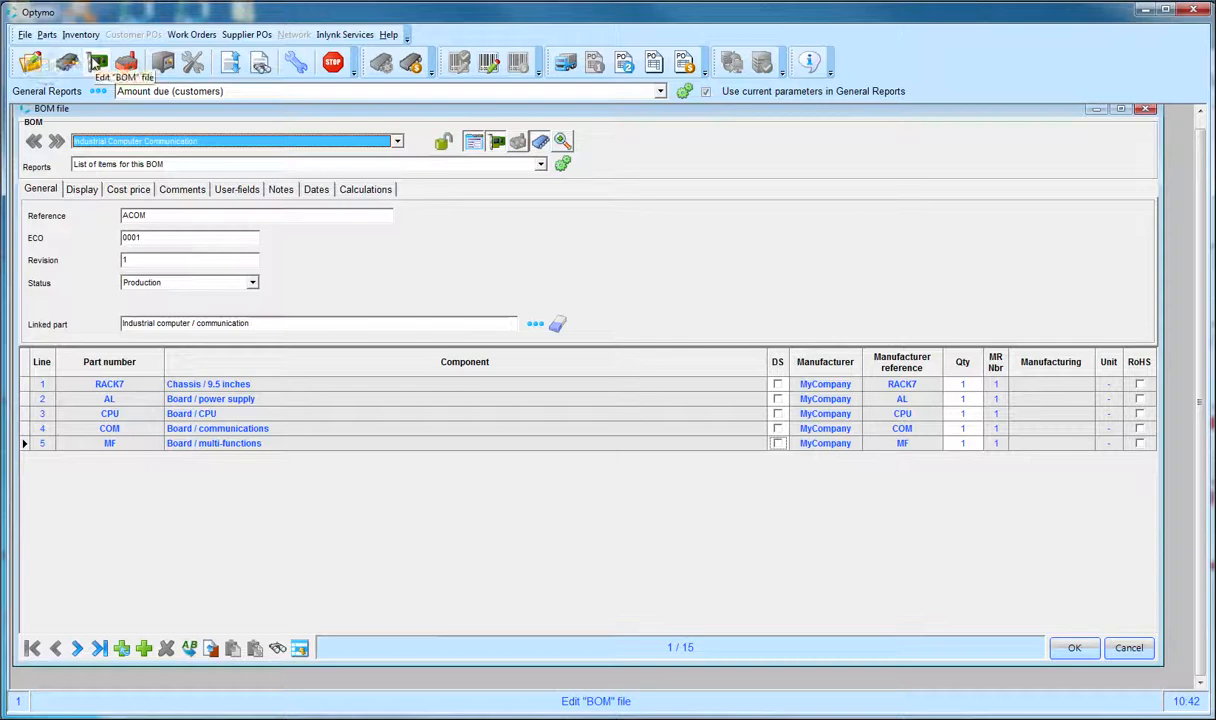
pyautogui.click(121, 648)
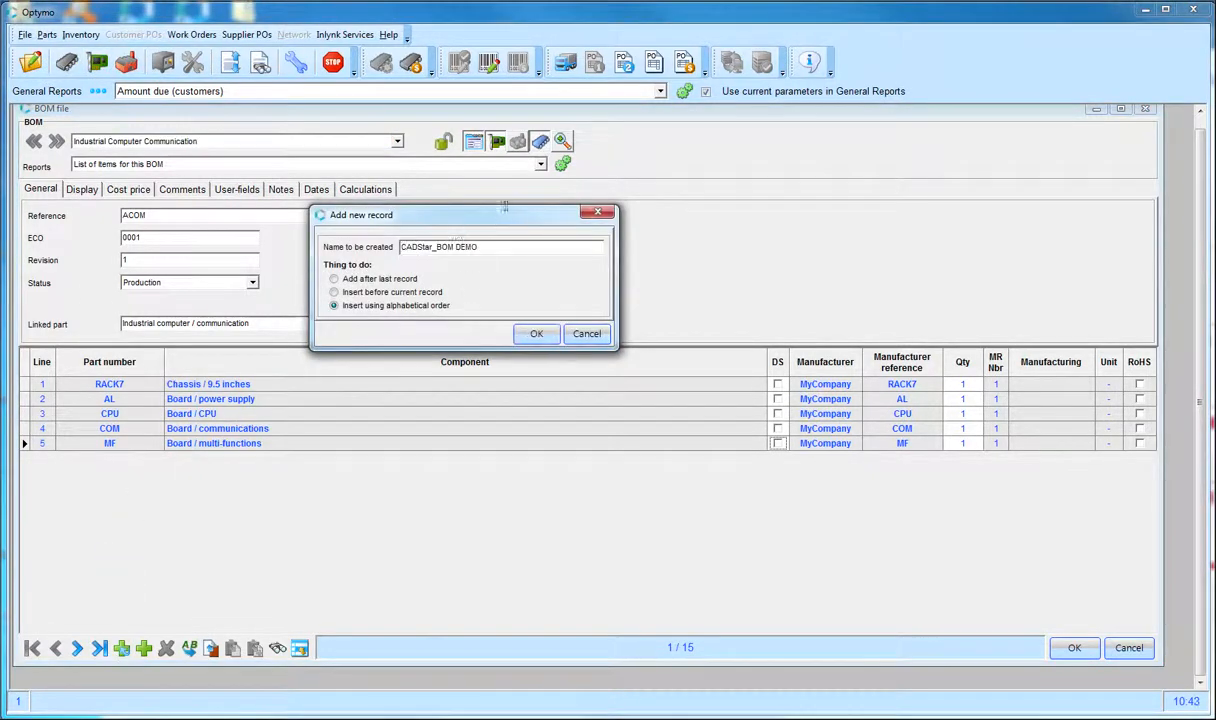
pyautogui.click(546, 335)
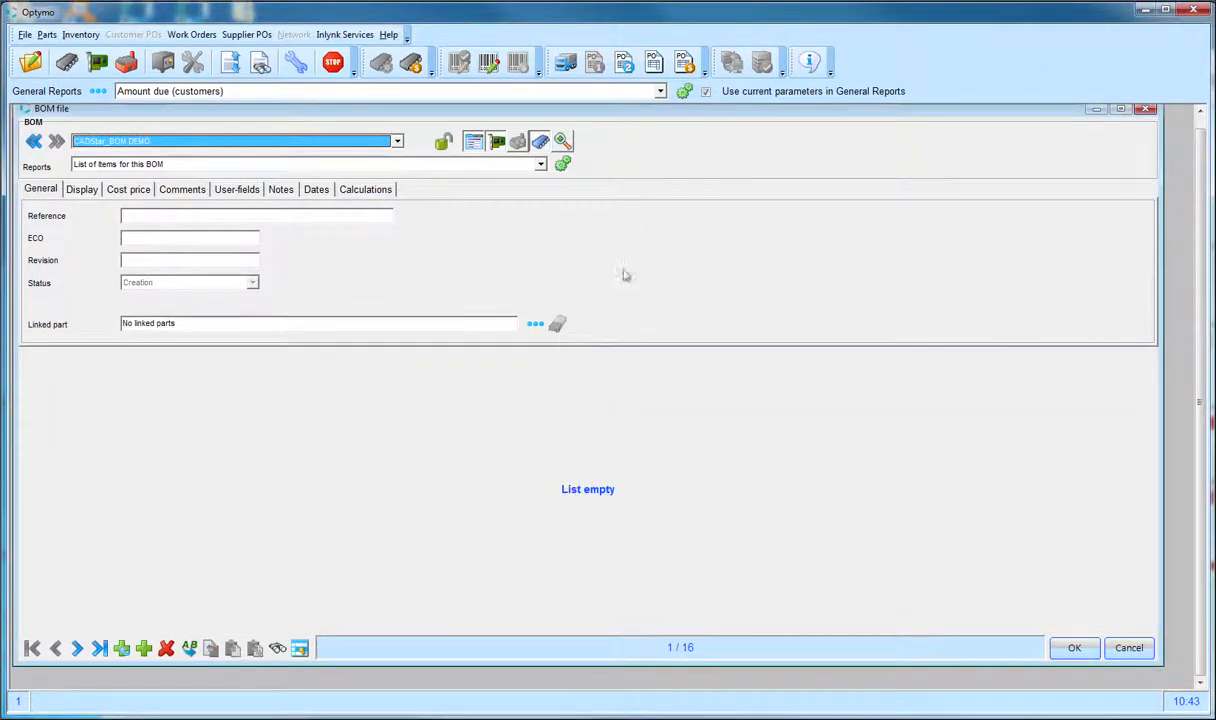
# Step: Set up an items import for the new BOM with the BOMCADStar configuration, pasting the clipboard contents as source data
pyautogui.click(298, 649)
pyautogui.moveTo(360, 635)
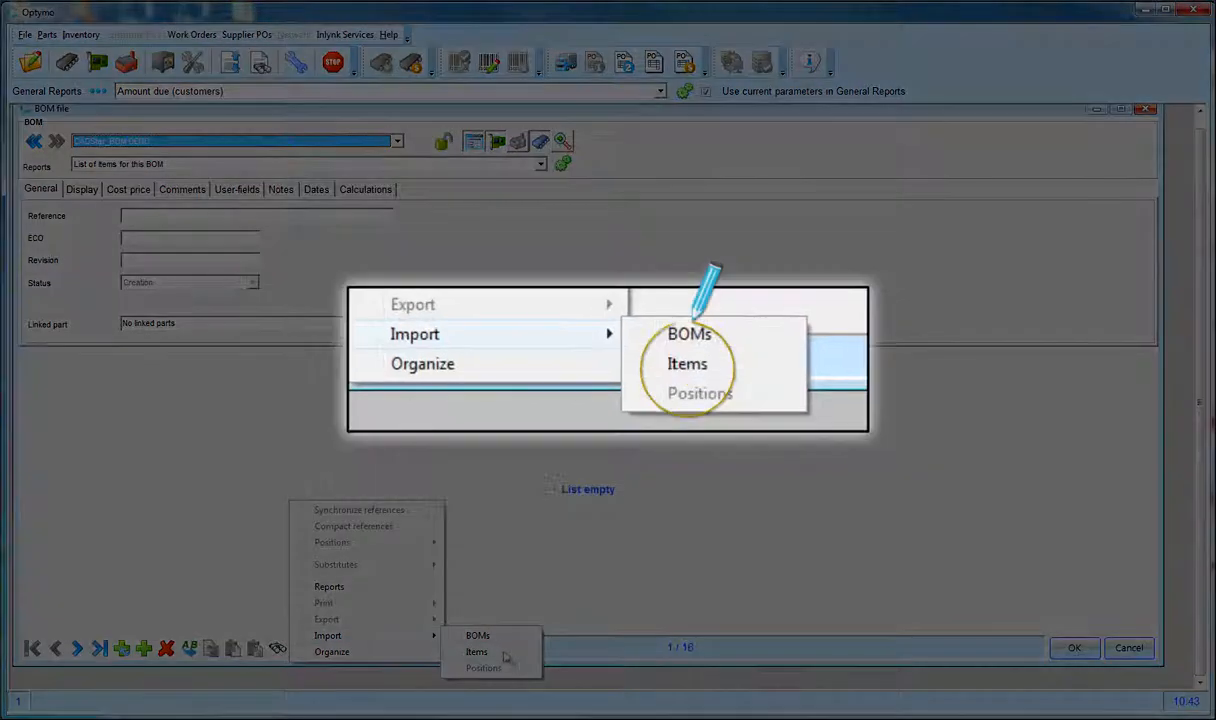
pyautogui.click(499, 653)
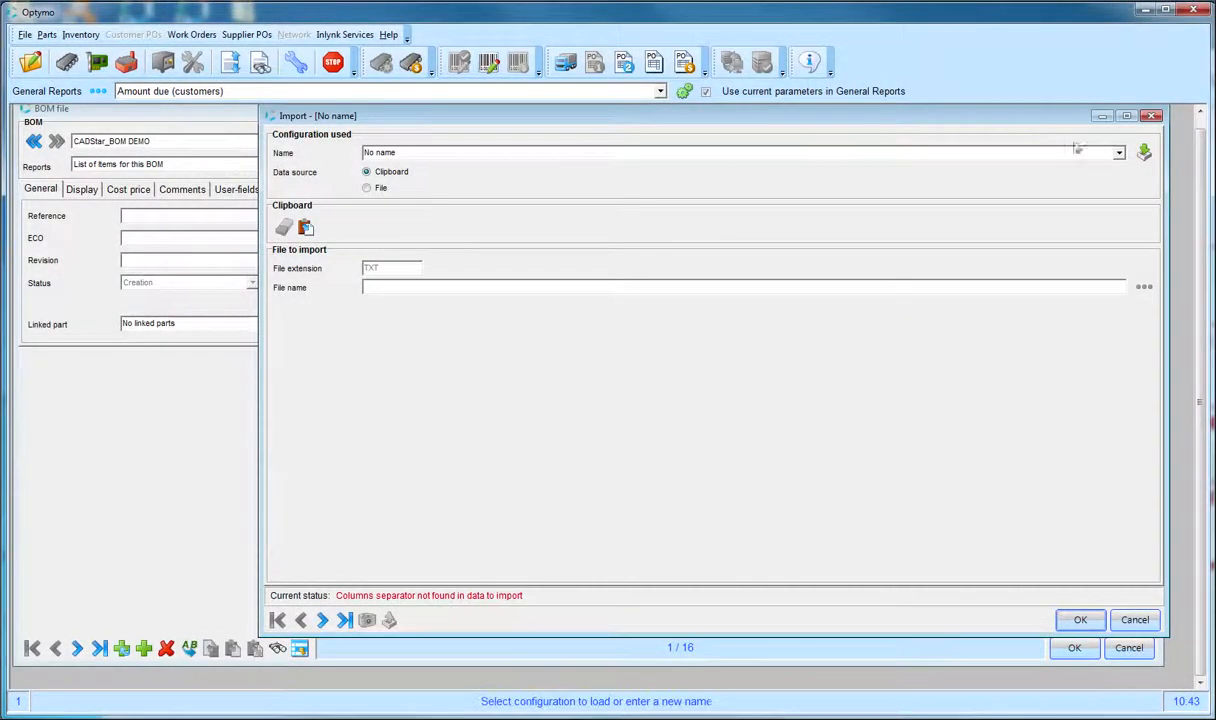
pyautogui.click(1119, 153)
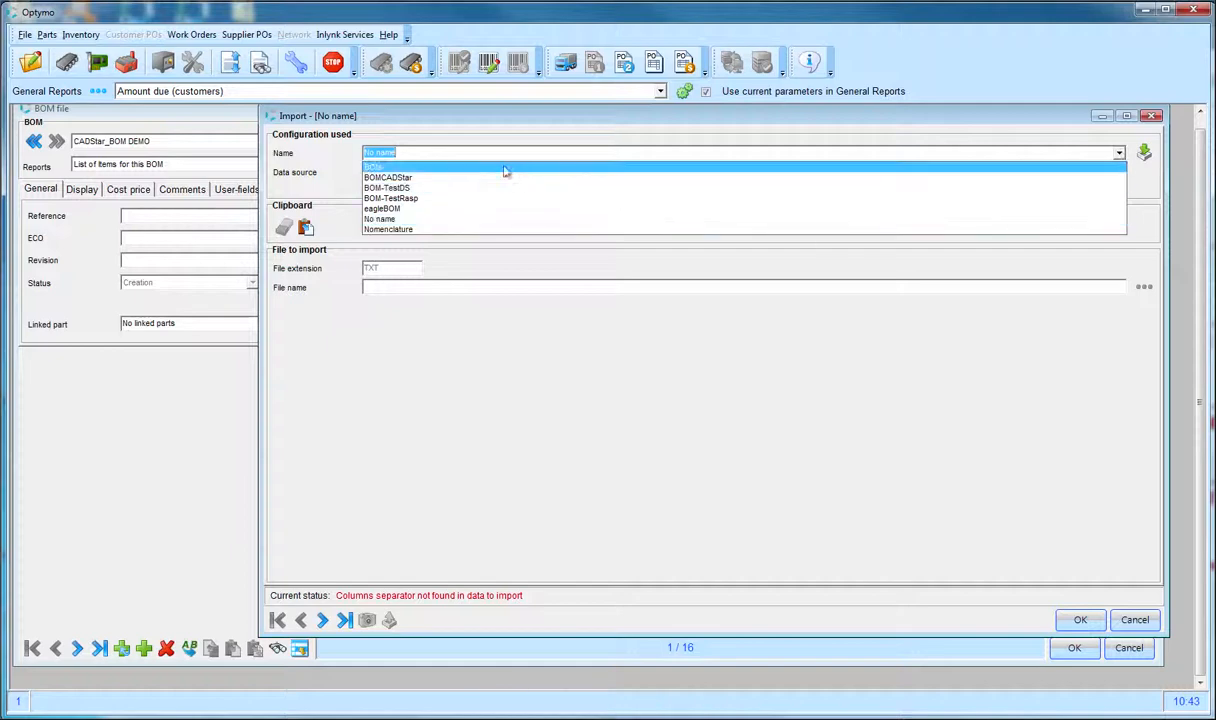
pyautogui.click(379, 182)
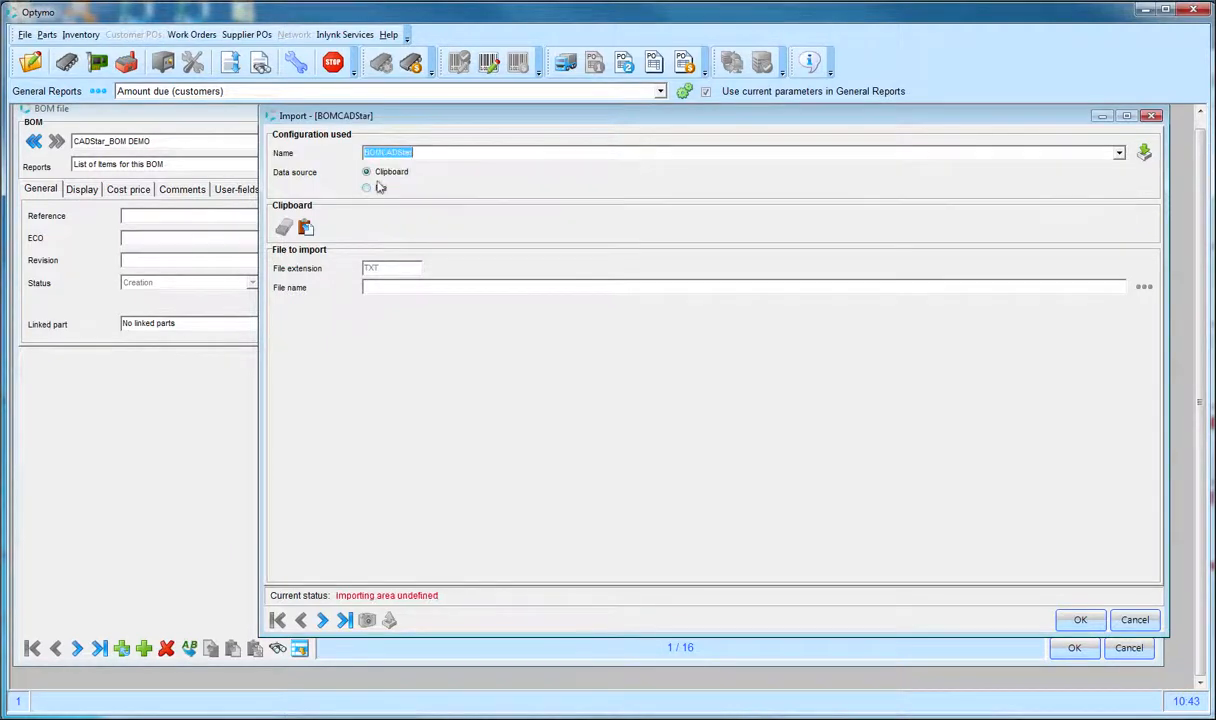
pyautogui.click(307, 230)
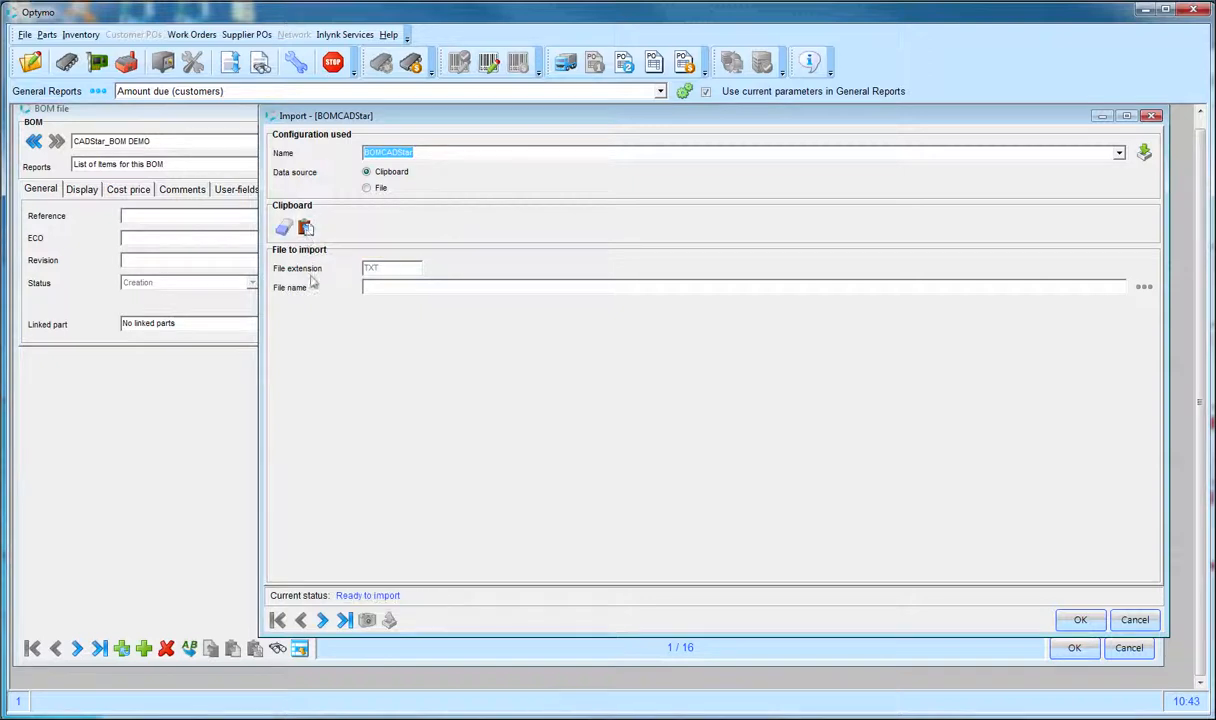
# Step: Test and run the import from its last stage, and close the import window keeping the configuration
pyautogui.click(344, 621)
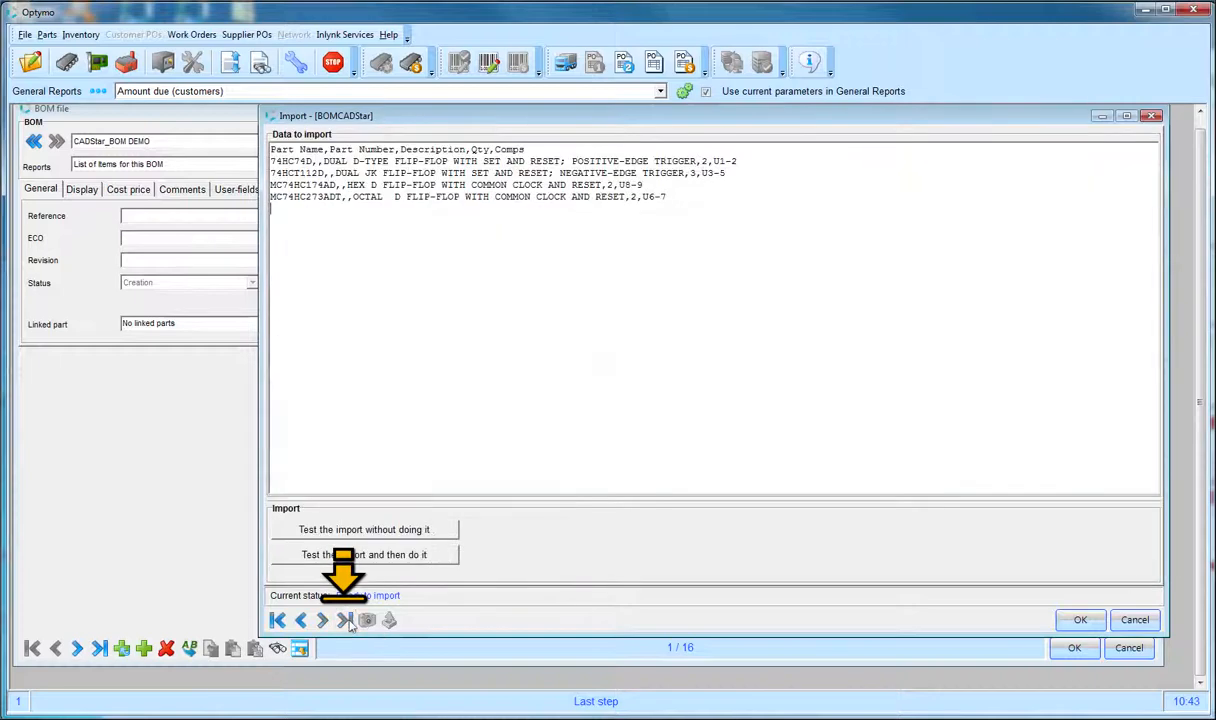
pyautogui.click(401, 556)
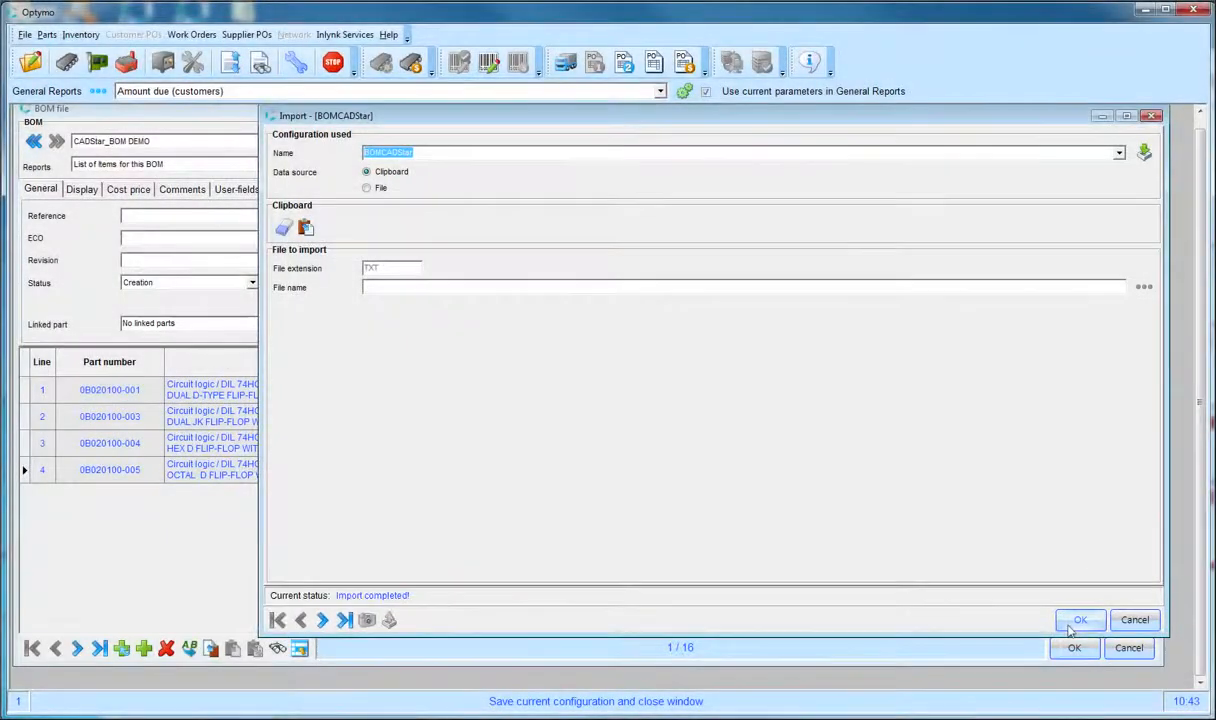
pyautogui.click(1078, 620)
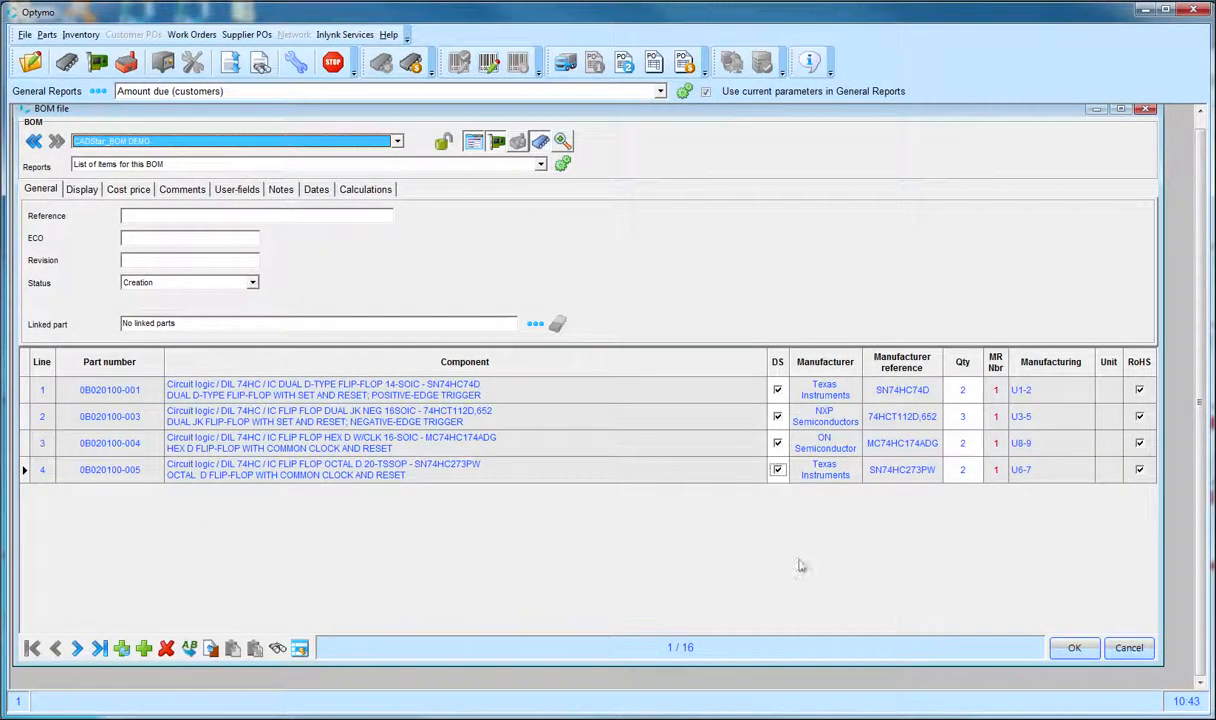
# Step: Set the status of the CADStar_BOM DEMO BOM to Prototype and save the BOM file
pyautogui.click(252, 282)
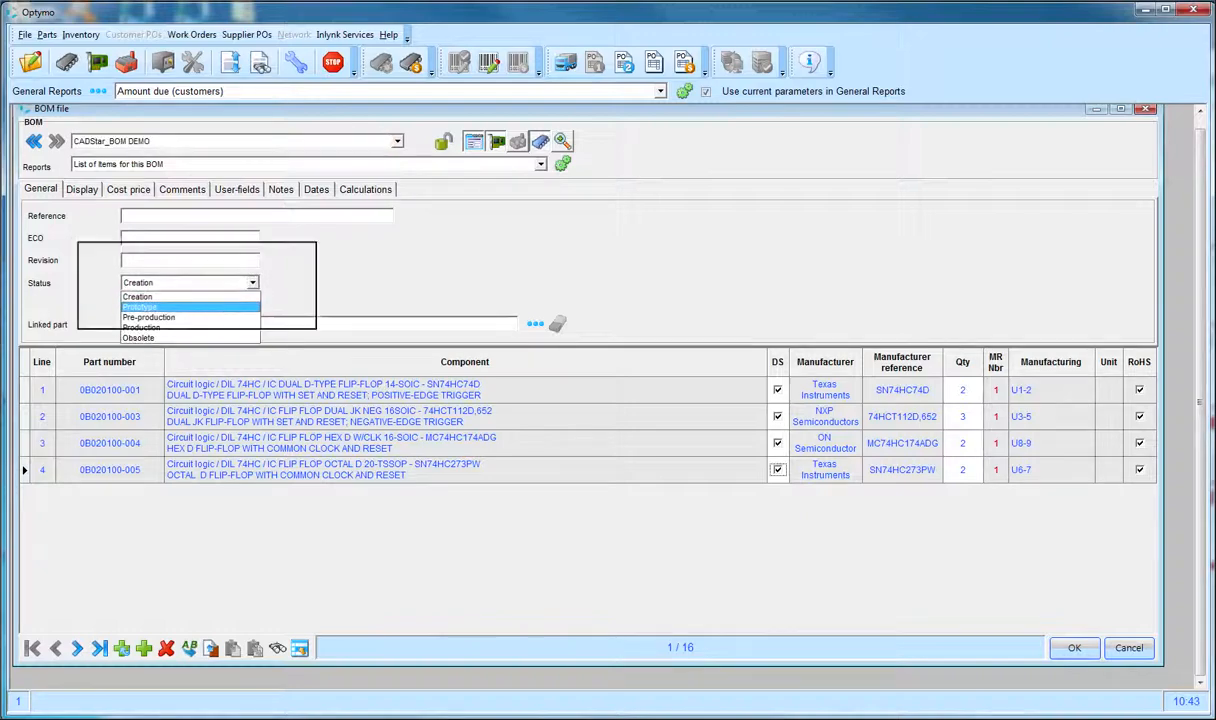
pyautogui.click(211, 308)
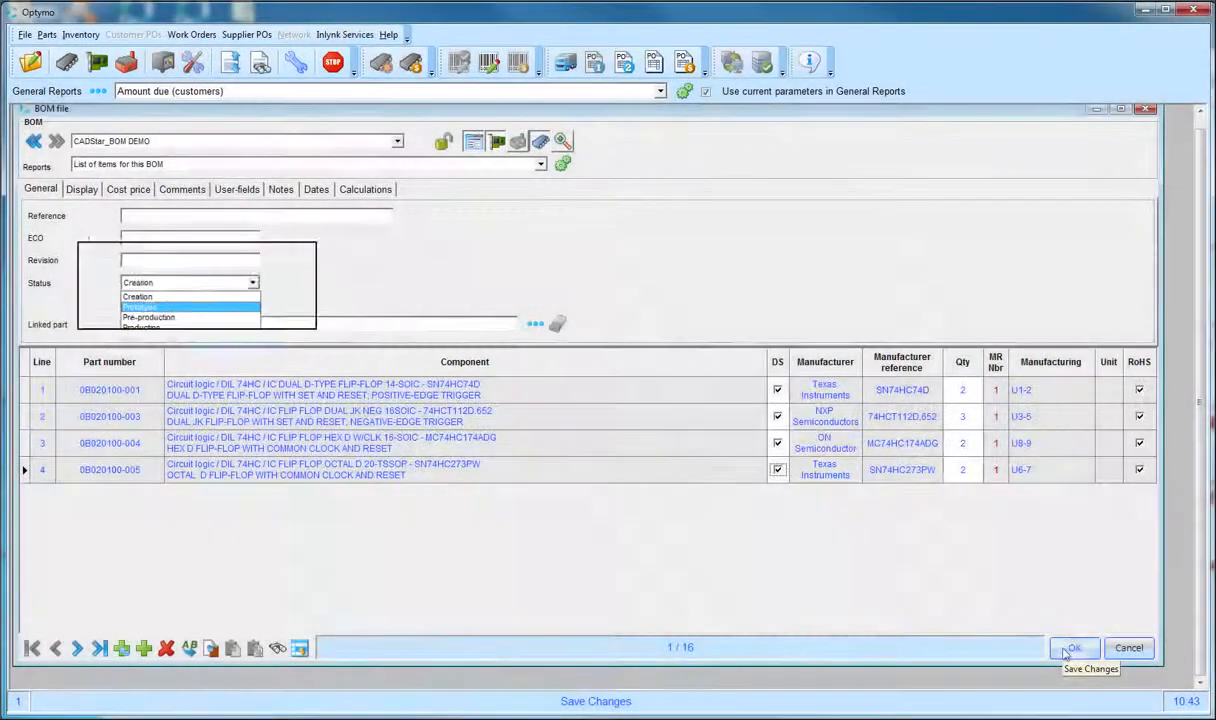
pyautogui.click(1068, 651)
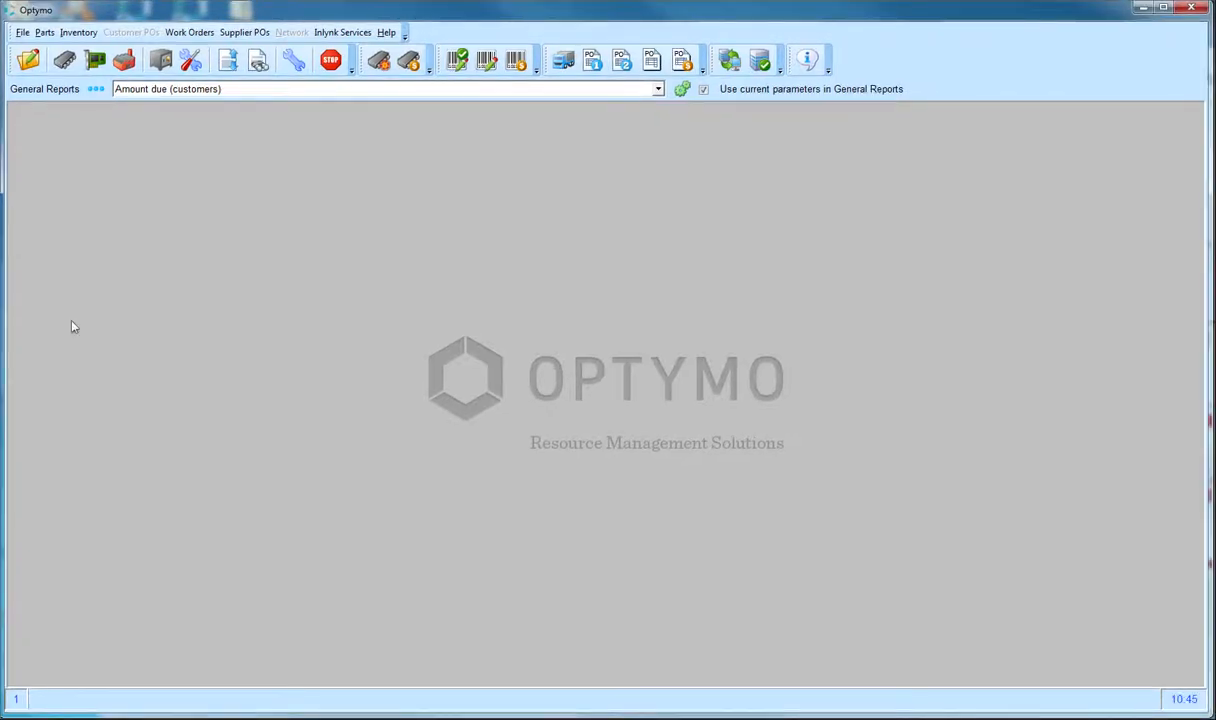
# Step: Create a new work order named CADStarDemoWO, inserted in alphabetical order
pyautogui.click(124, 62)
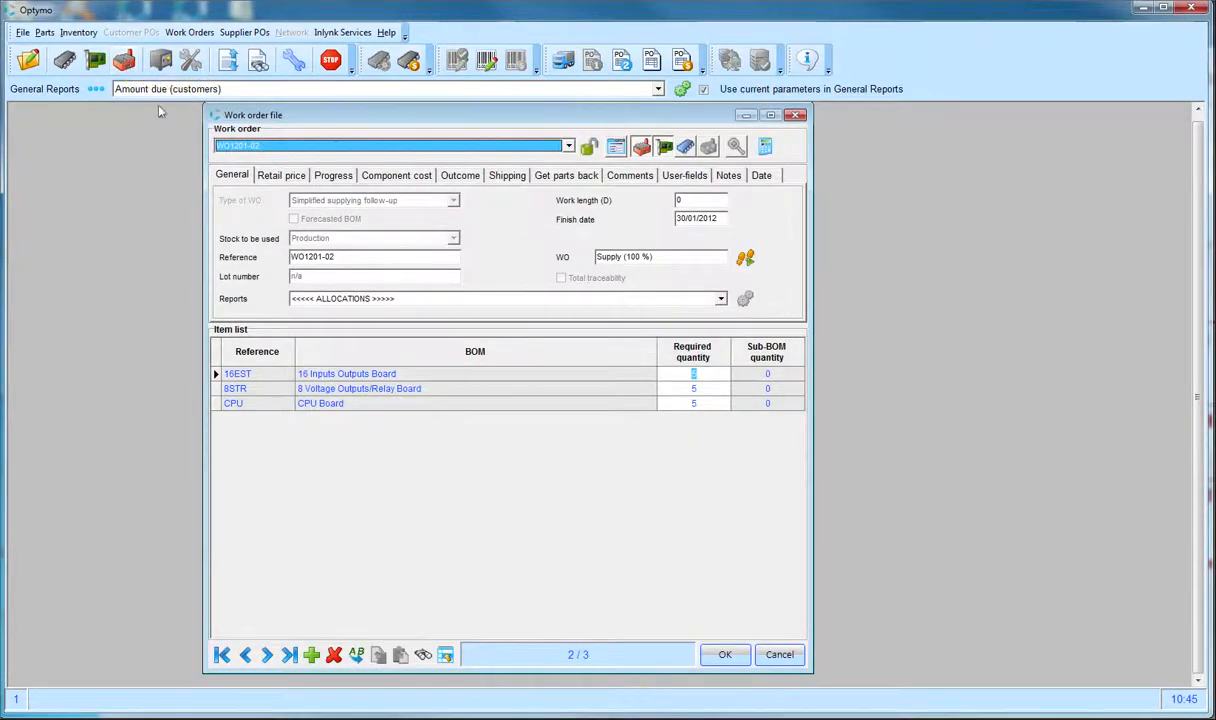
pyautogui.click(312, 655)
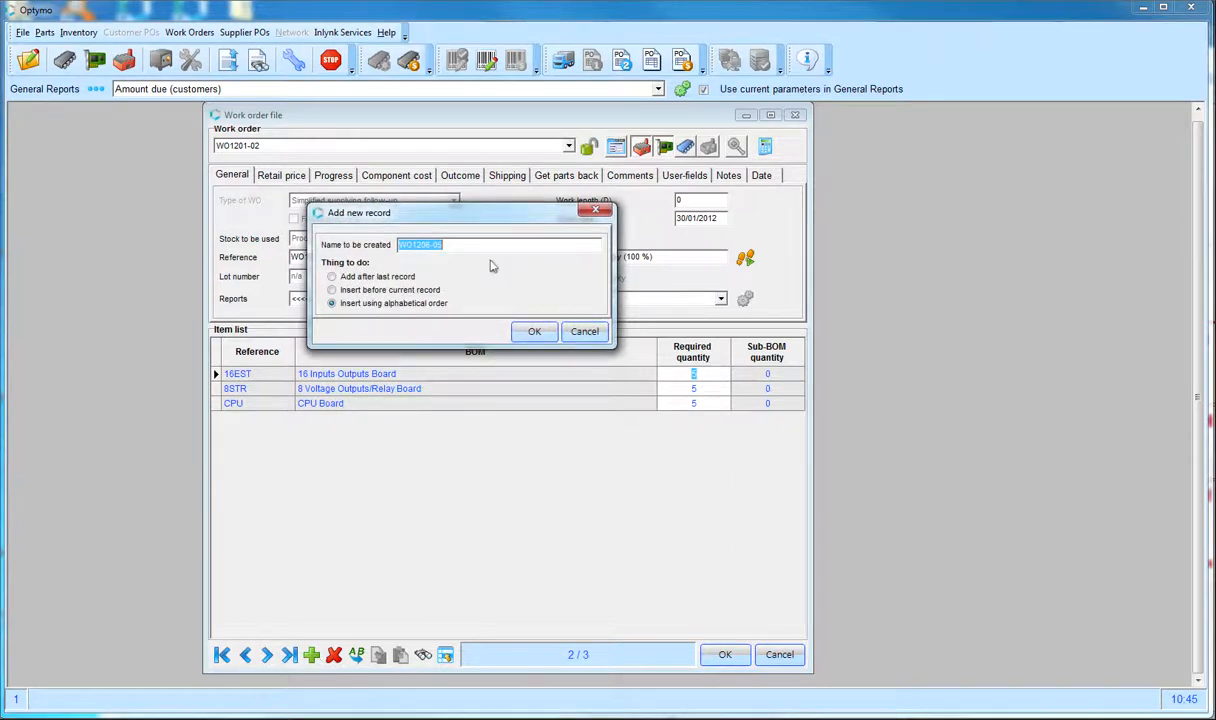
pyautogui.hotkey('ctrl', 'v')
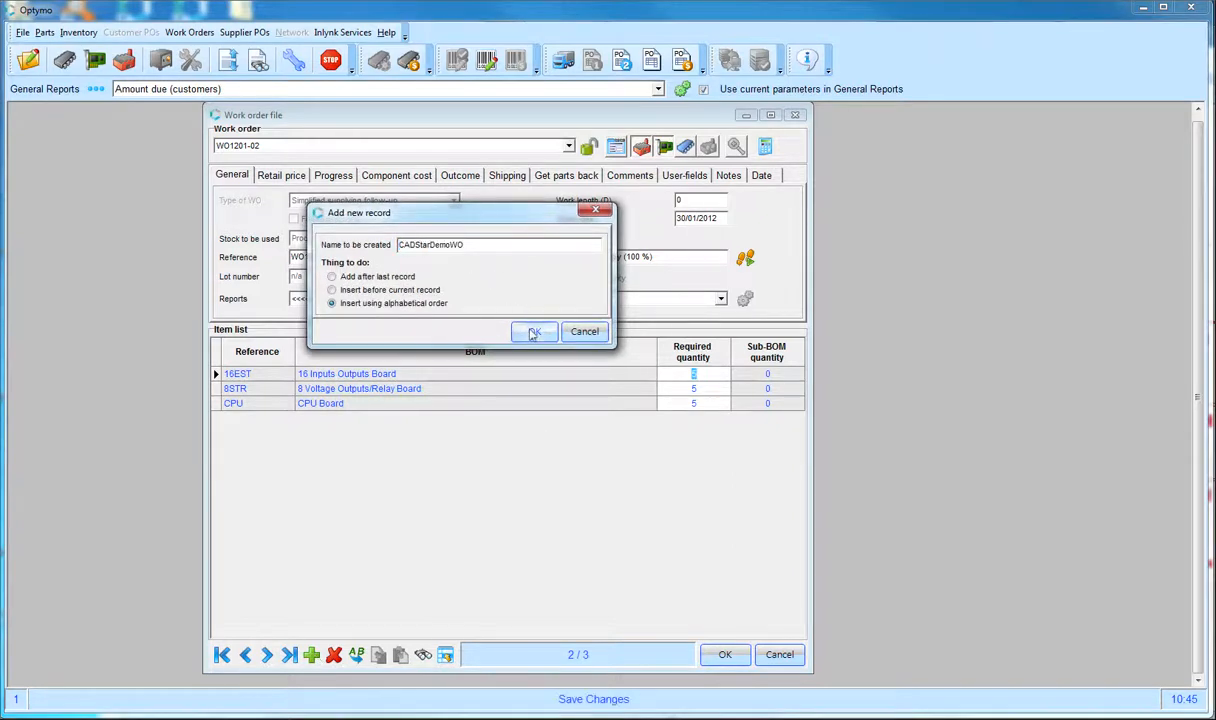
pyautogui.click(534, 332)
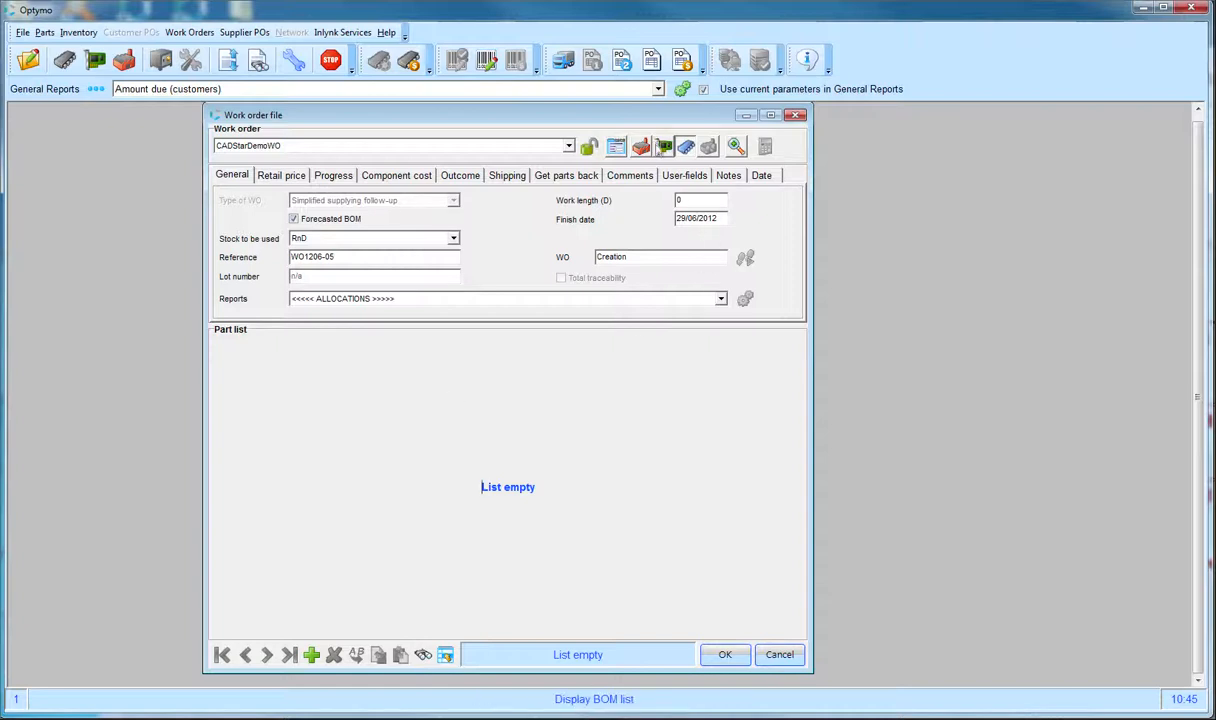
# Step: Add the CADStar_BOM DEMO BOM to the work order's item list and display the resulting part list
pyautogui.click(642, 148)
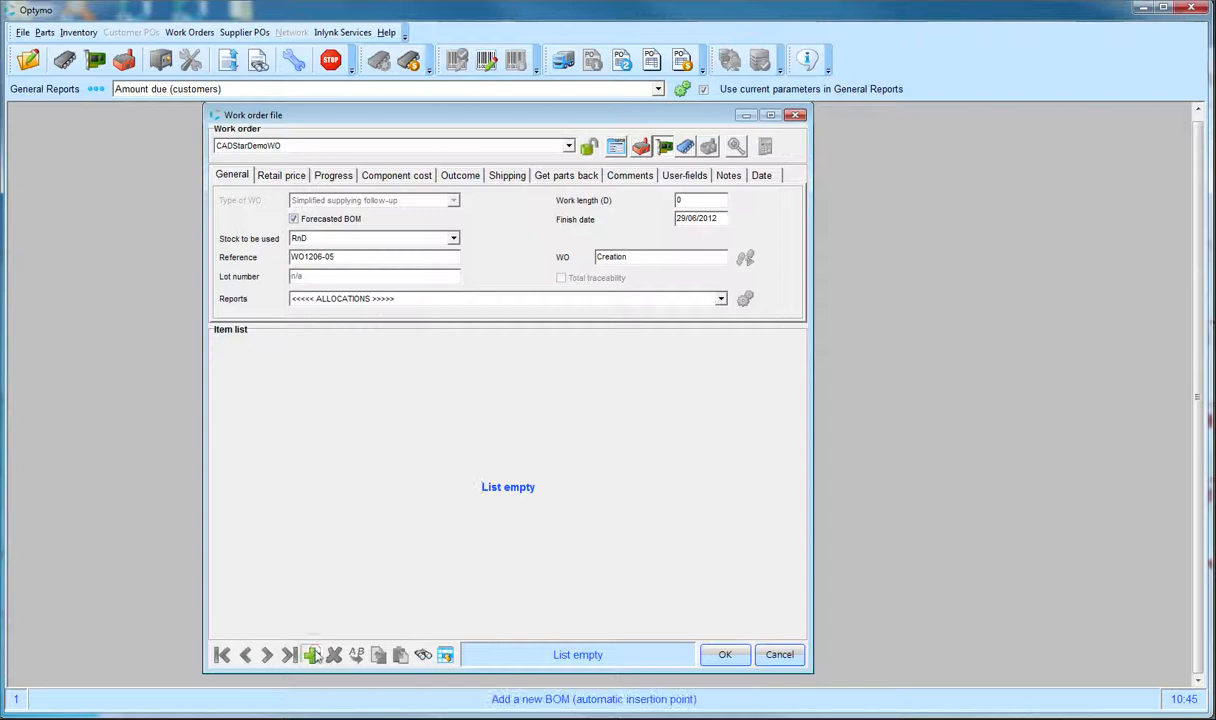
pyautogui.click(312, 655)
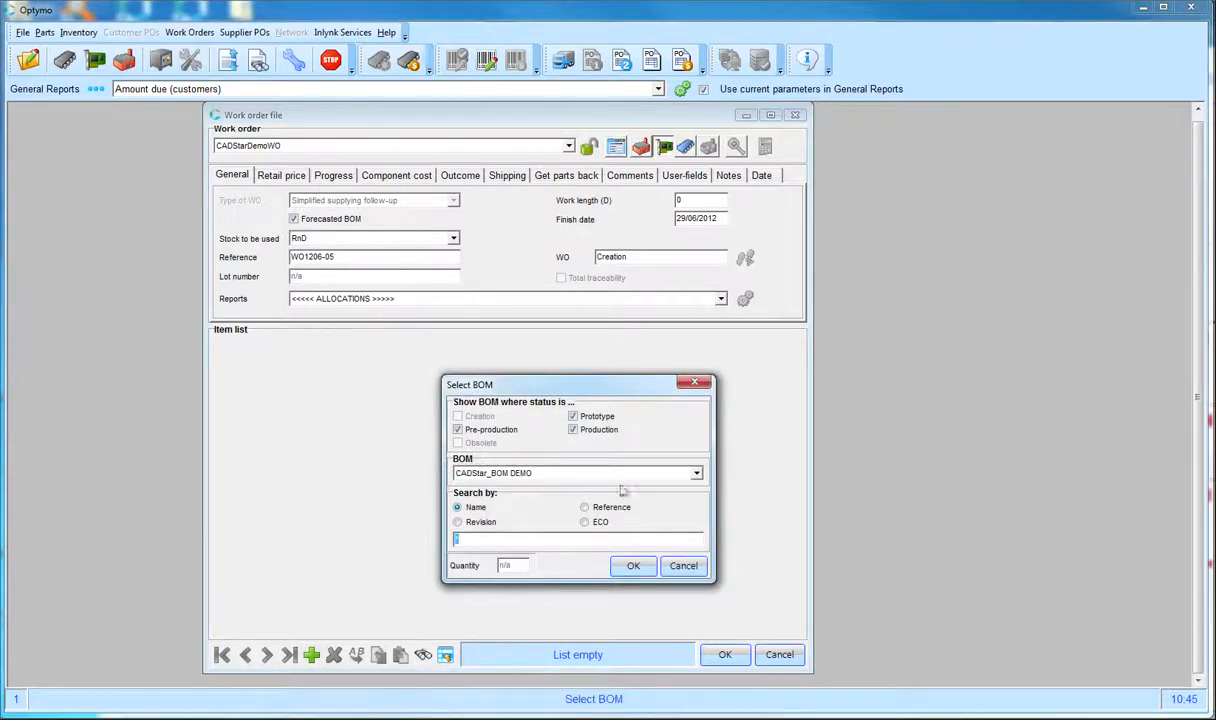
pyautogui.click(697, 474)
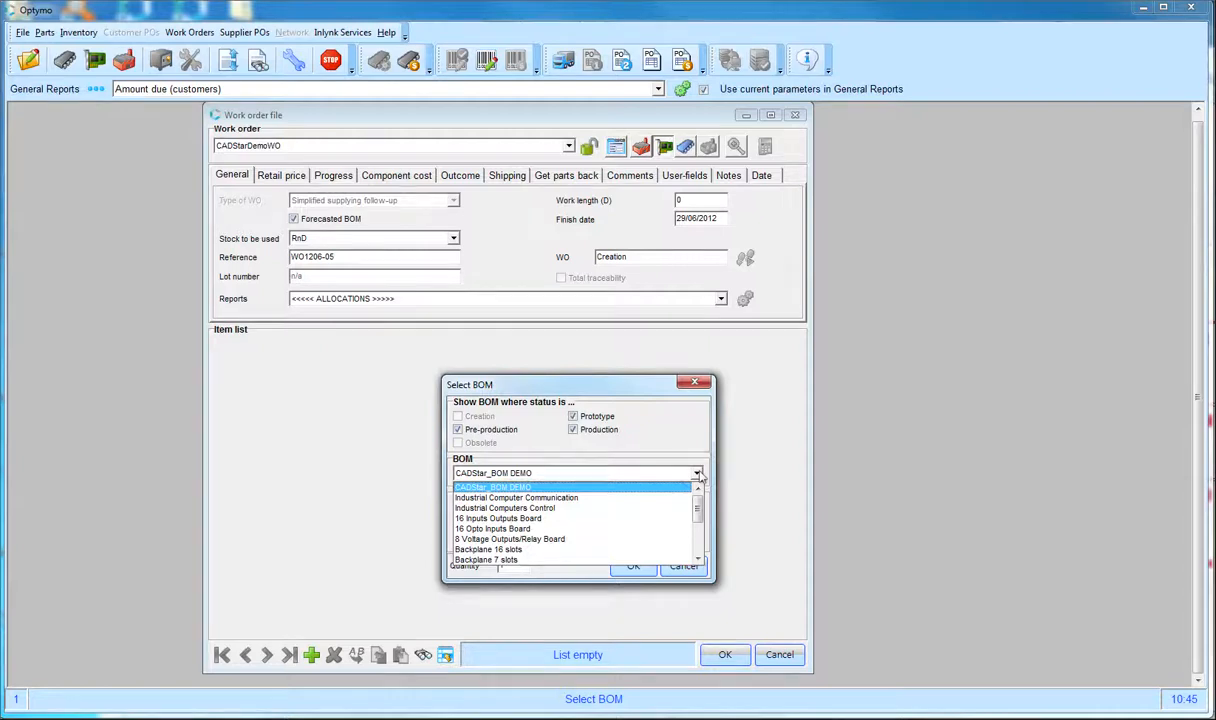
pyautogui.click(660, 487)
pyautogui.click(632, 566)
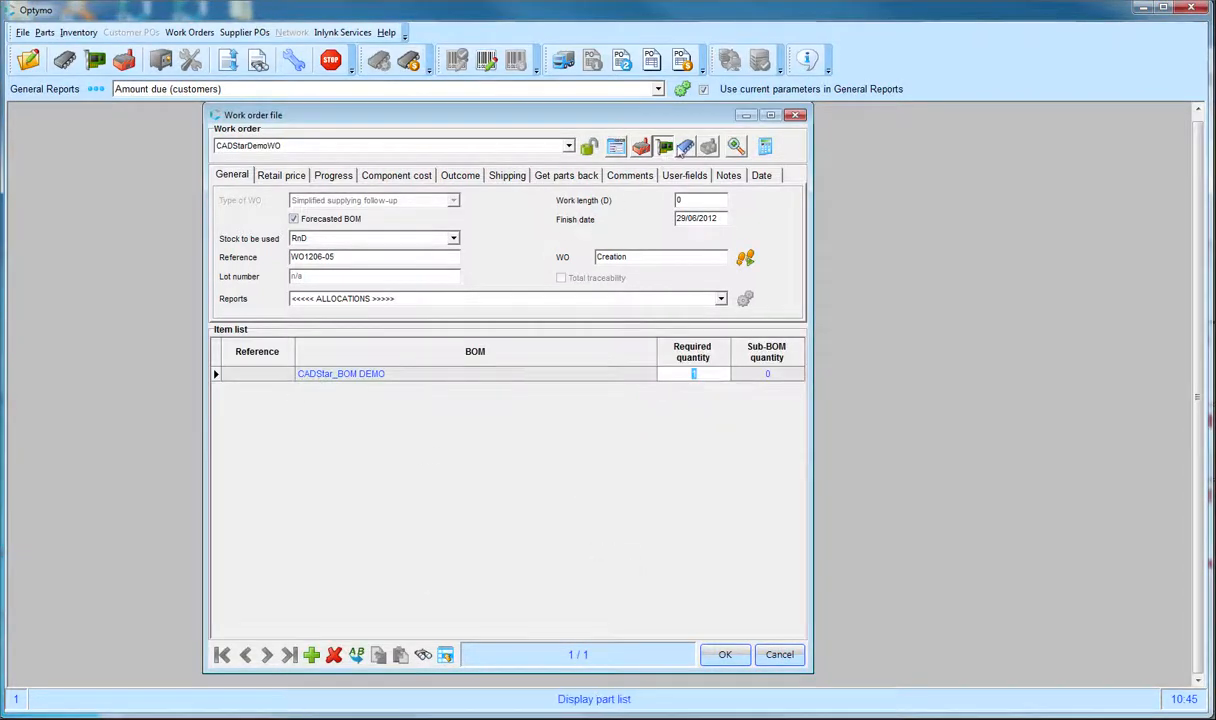
pyautogui.click(685, 147)
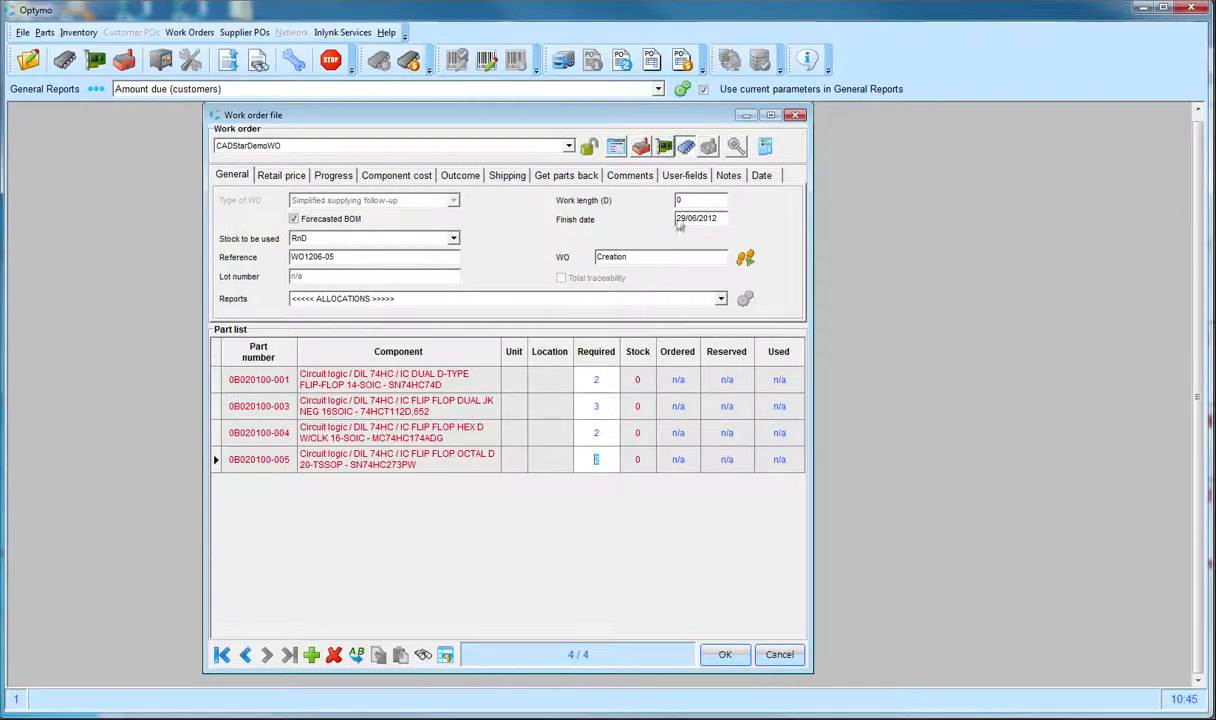
# Step: Set the BOM's required quantity to 10, advance the work order to Validated status and save it
pyautogui.click(664, 147)
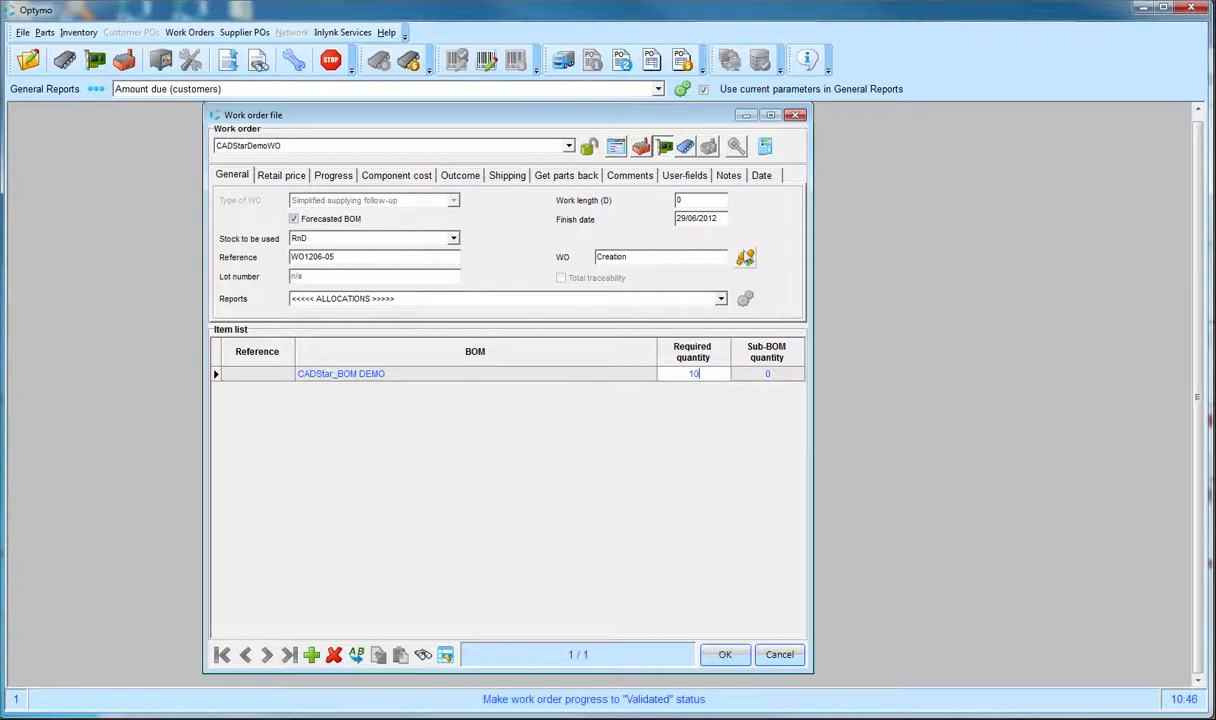
pyautogui.click(746, 260)
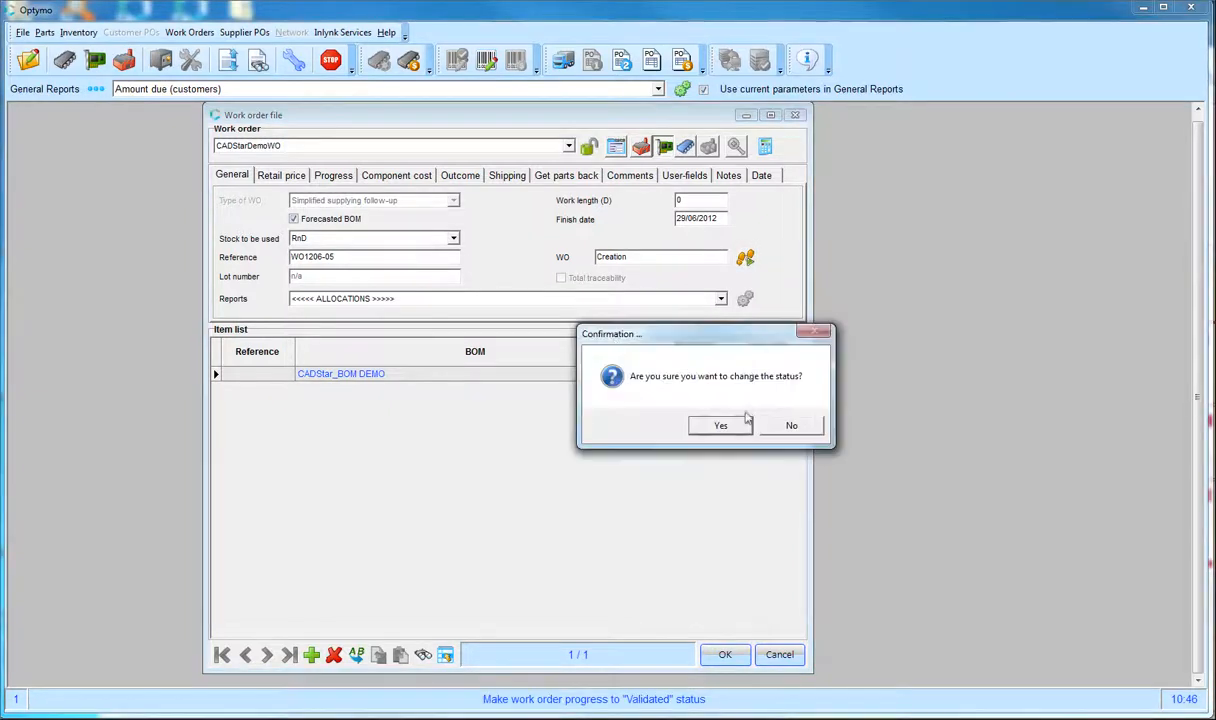
pyautogui.click(712, 422)
pyautogui.click(725, 654)
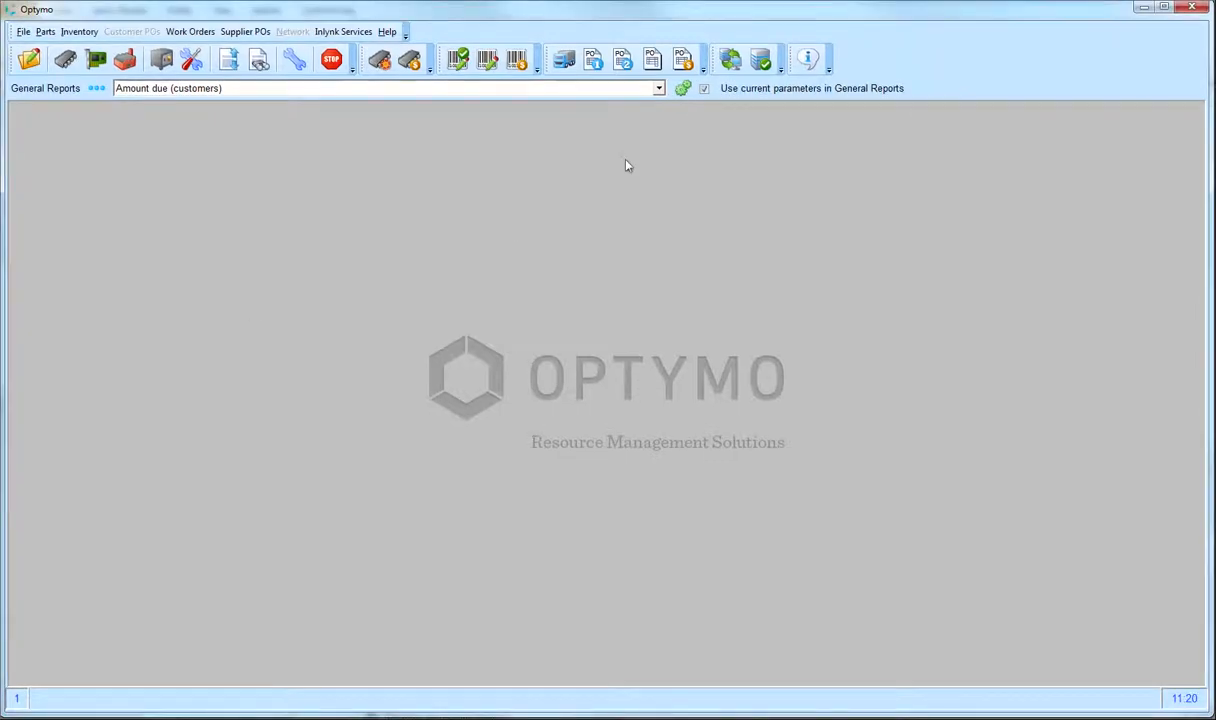
# Step: Start a purchase order preparation in Regular mode and add the parts from the CADStarDemoWO work order
pyautogui.click(593, 62)
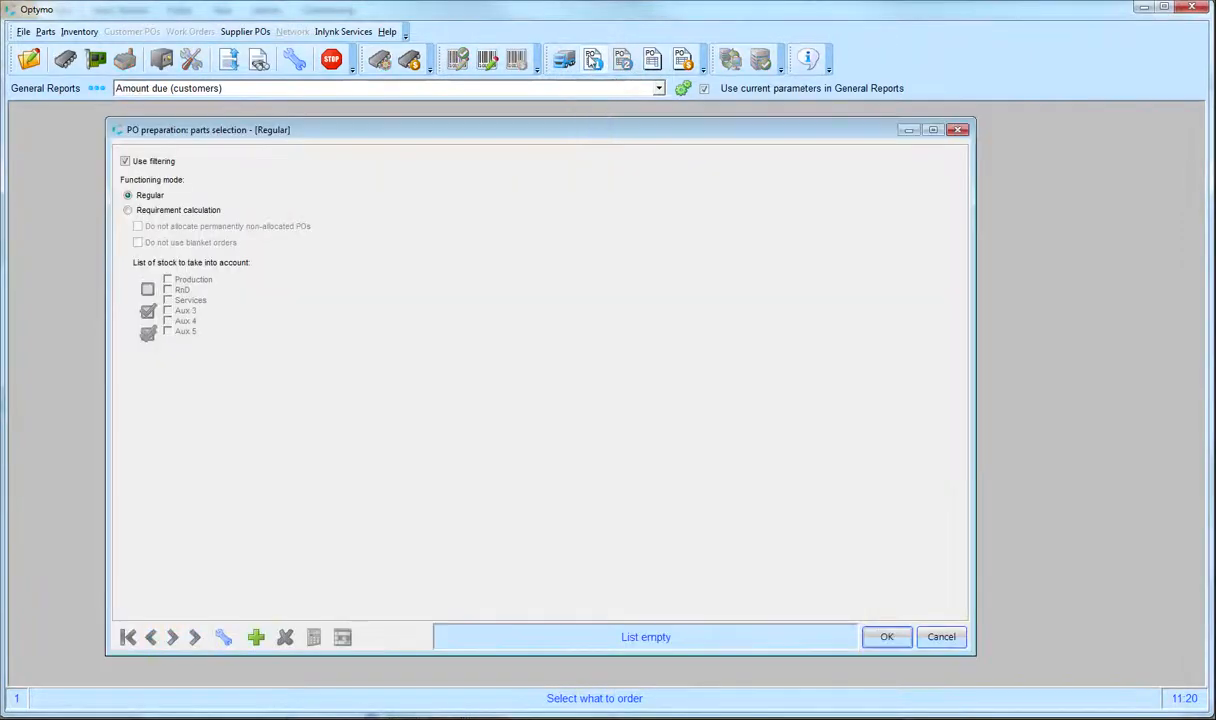
pyautogui.click(256, 637)
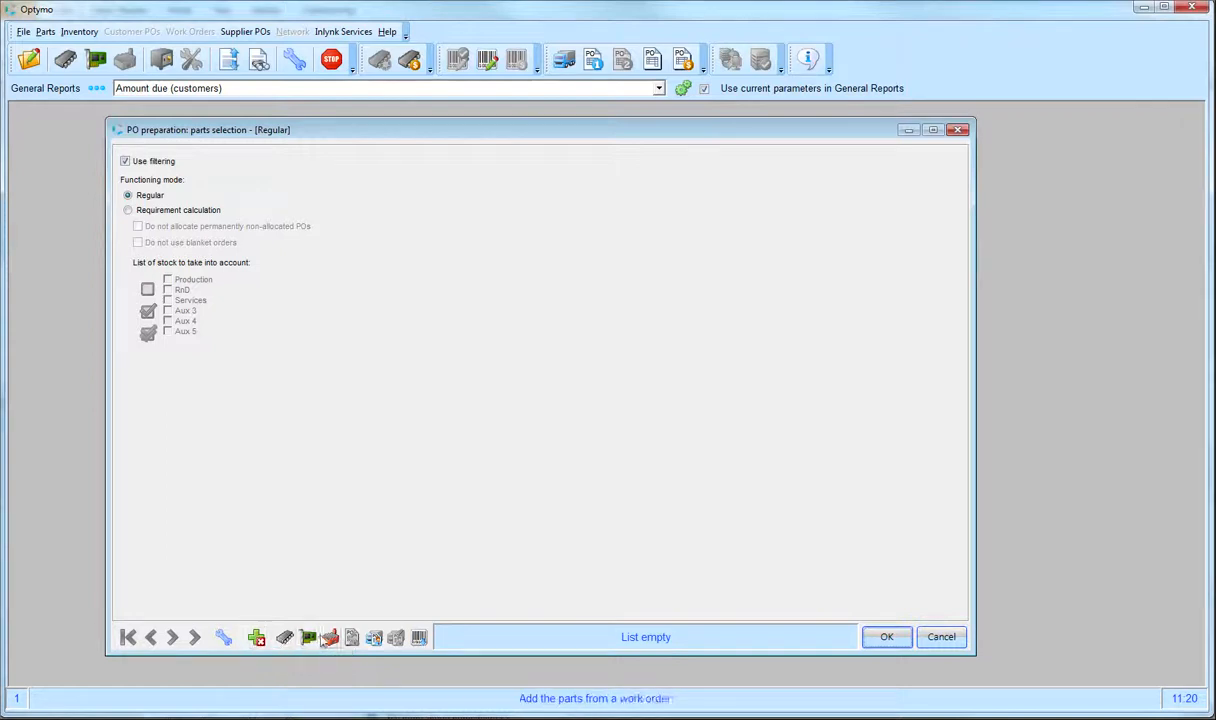
pyautogui.click(330, 637)
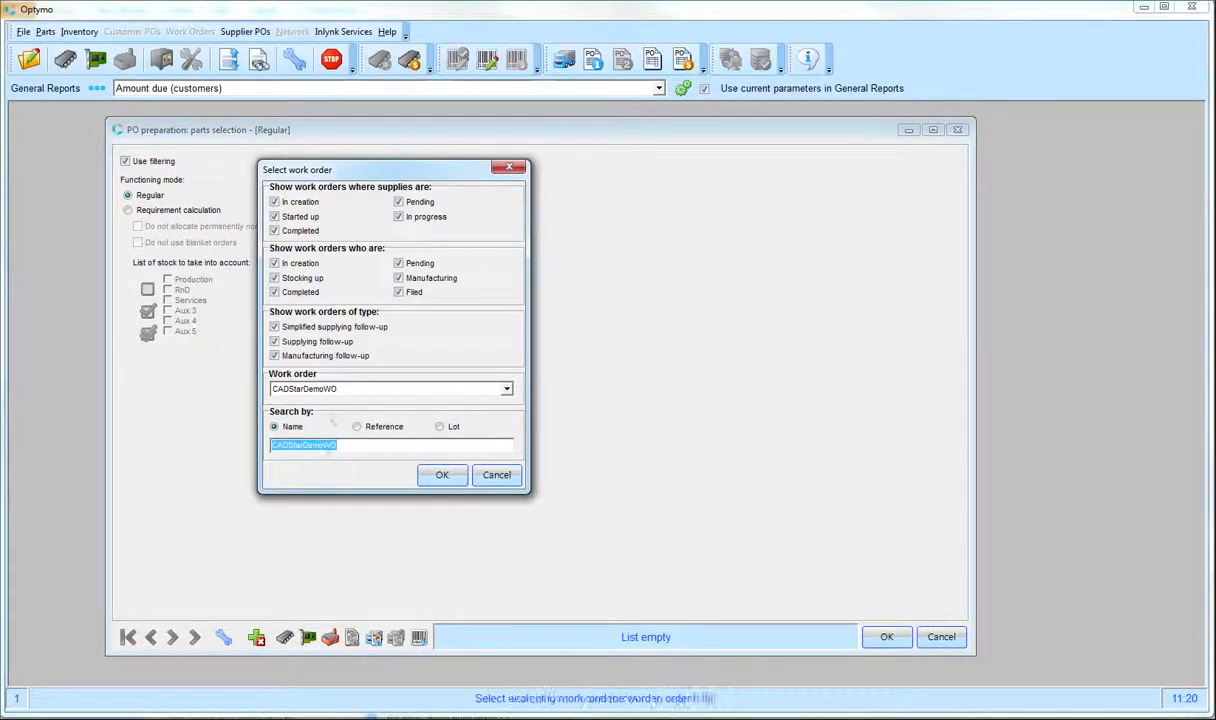
pyautogui.click(438, 476)
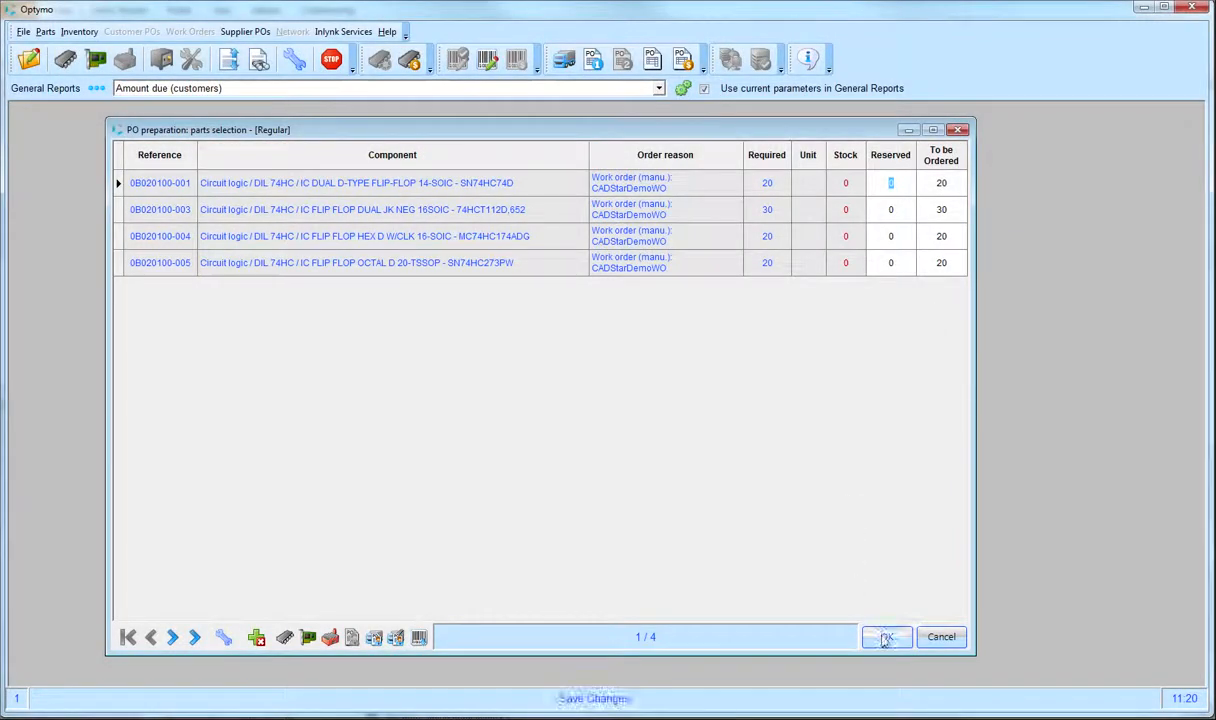
# Step: Save the purchase order preparation with identical items grouped, and open its supplier selection
pyautogui.click(885, 638)
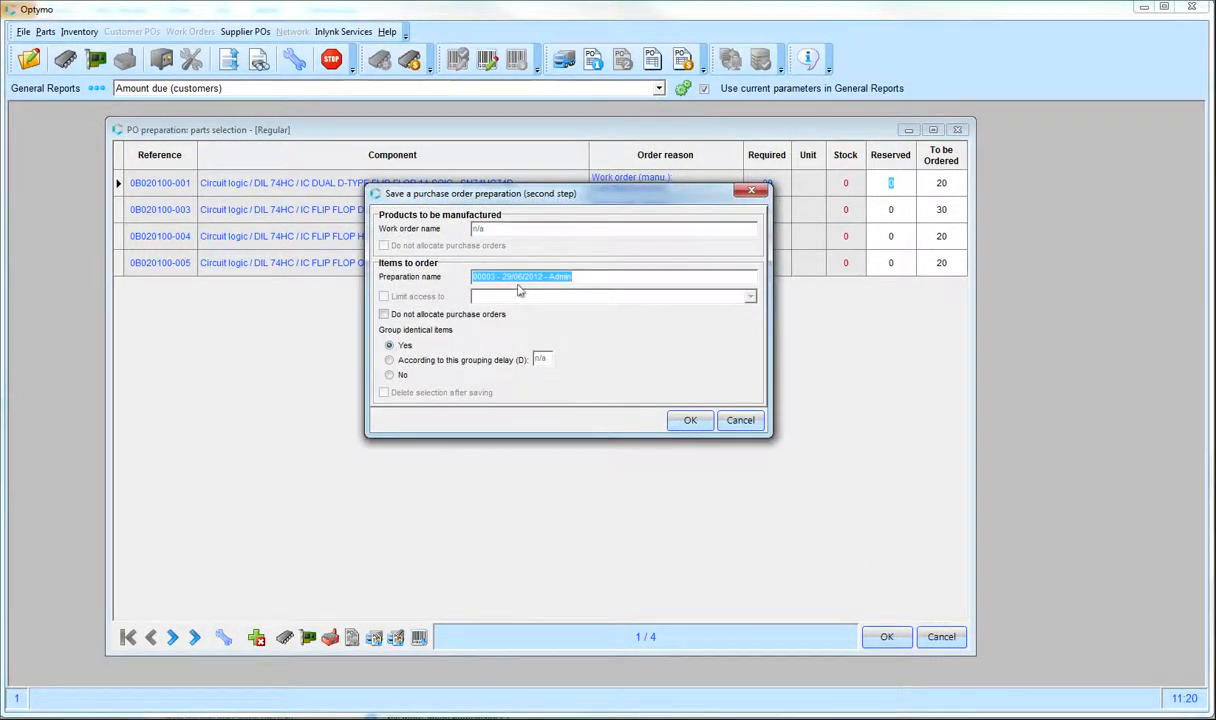
pyautogui.click(690, 421)
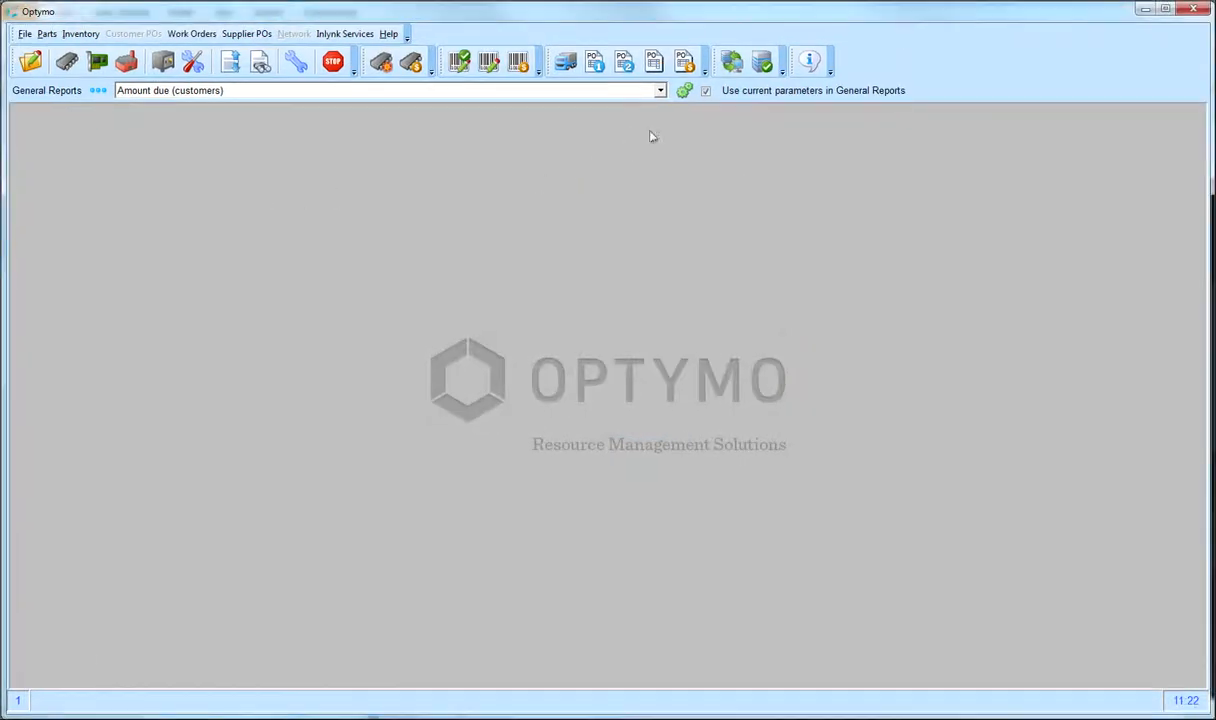
pyautogui.click(594, 62)
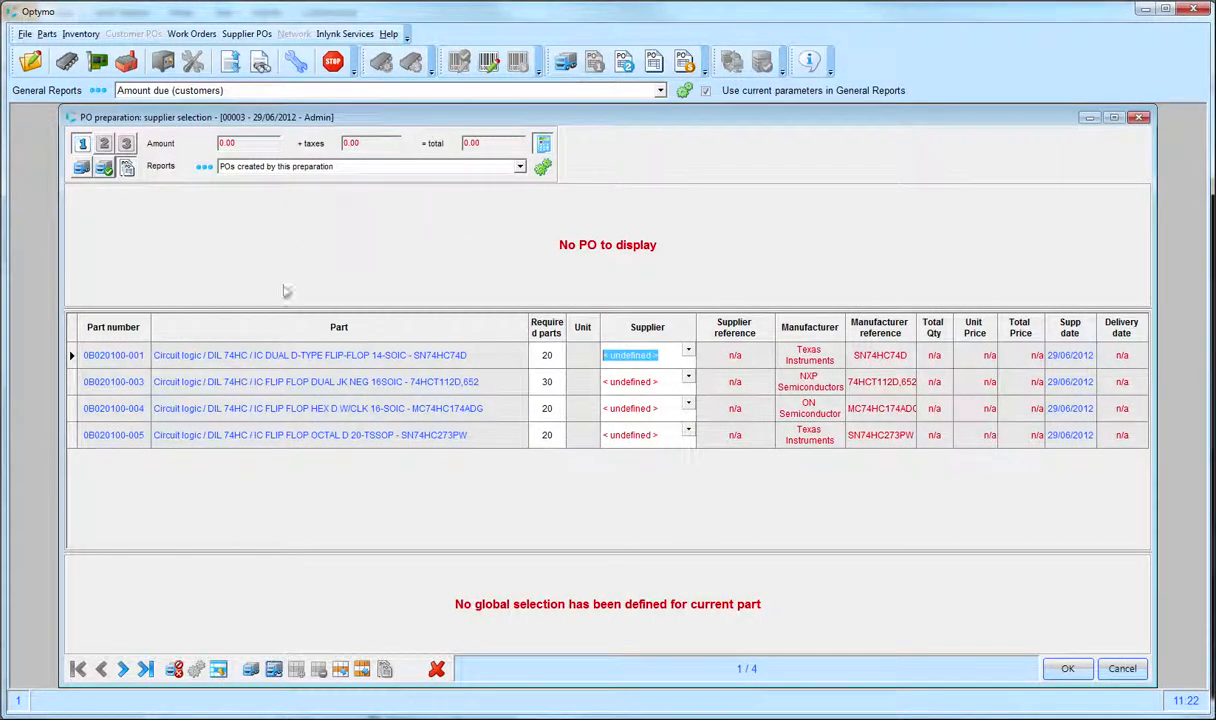
# Step: Assign Digikey as the supplier for all four parts in one clustered edit
pyautogui.click(250, 670)
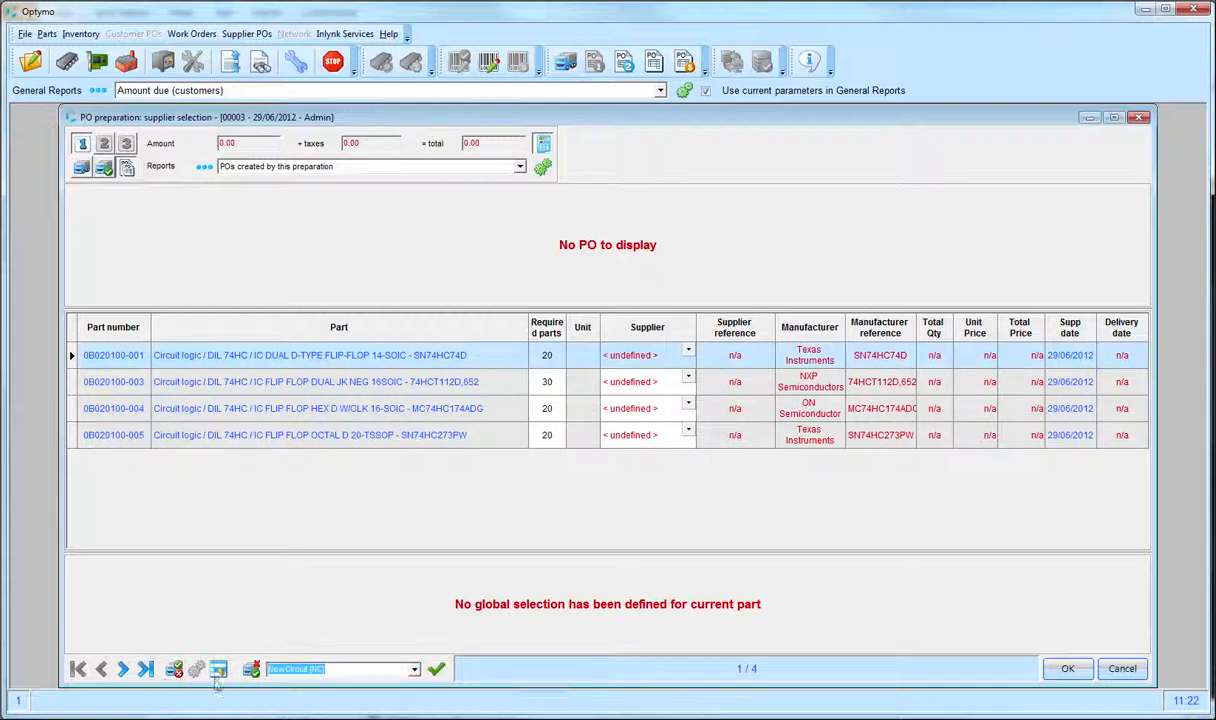
pyautogui.click(413, 670)
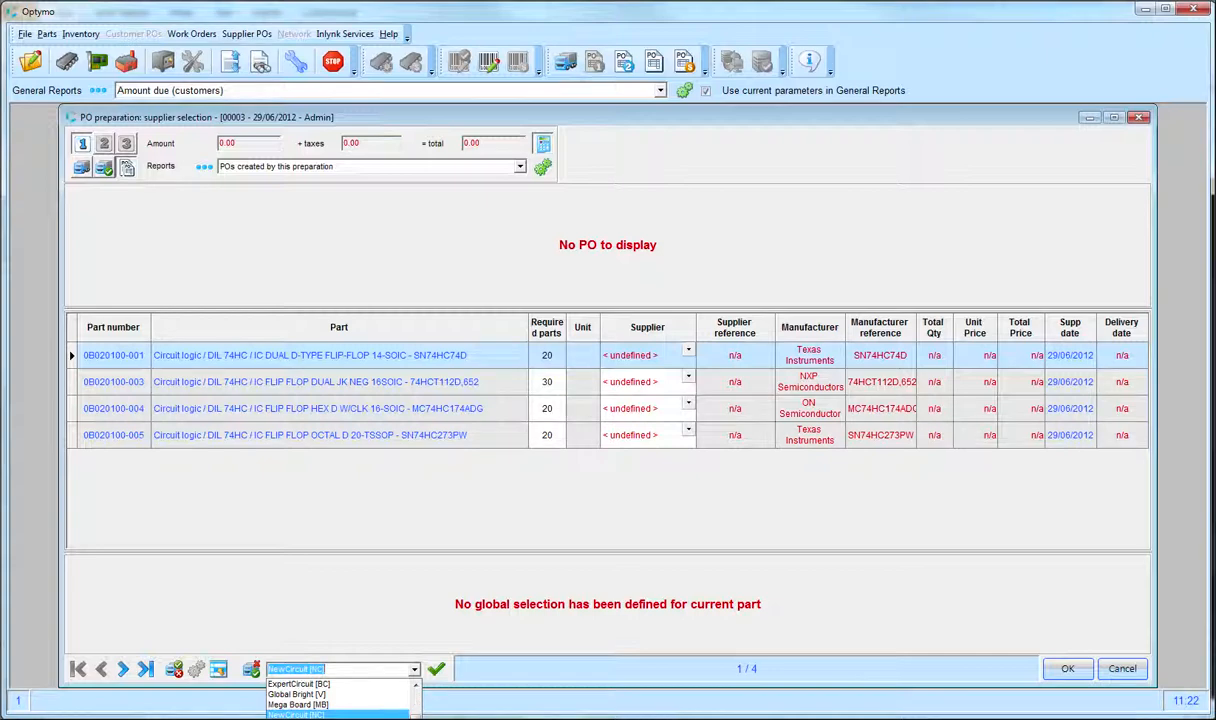
pyautogui.scroll(3, 297, 697)
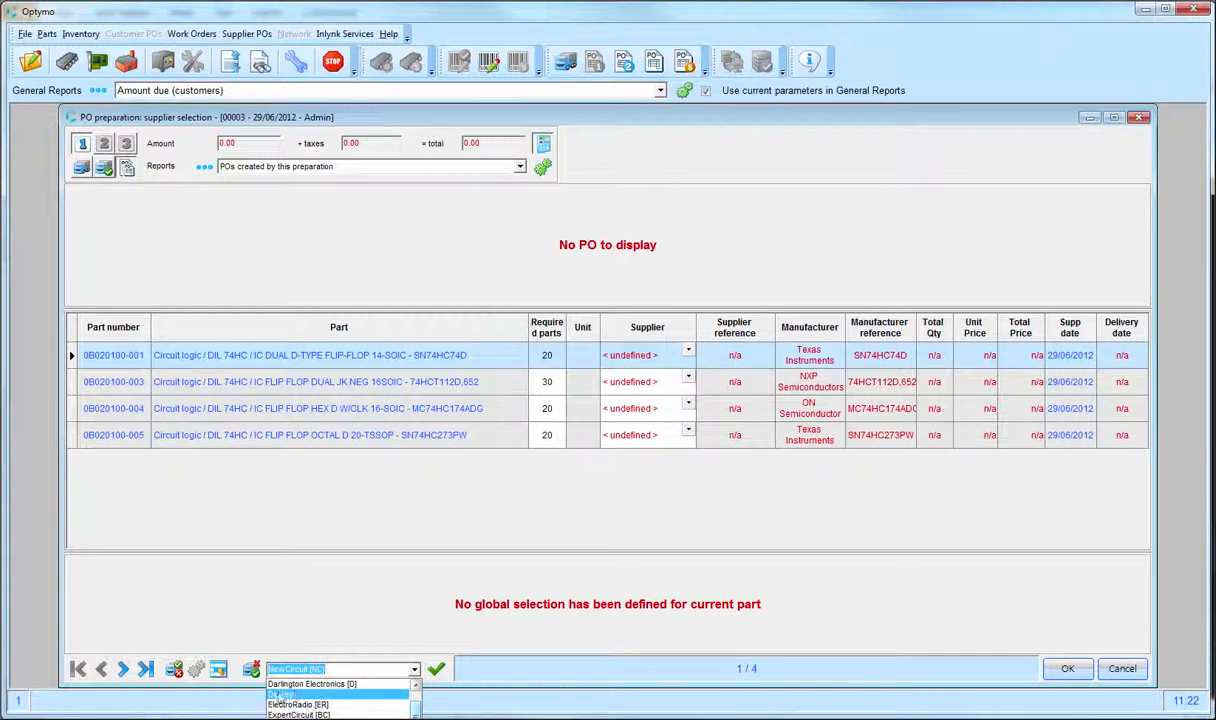
pyautogui.click(280, 694)
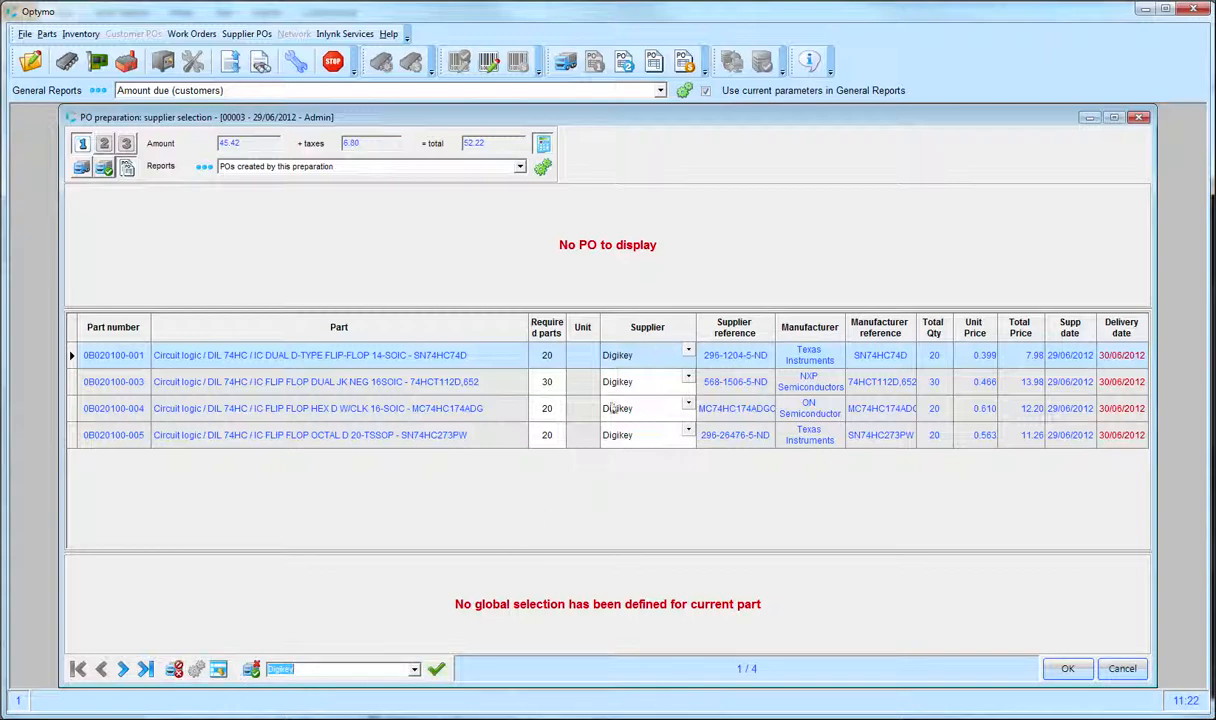
pyautogui.click(436, 670)
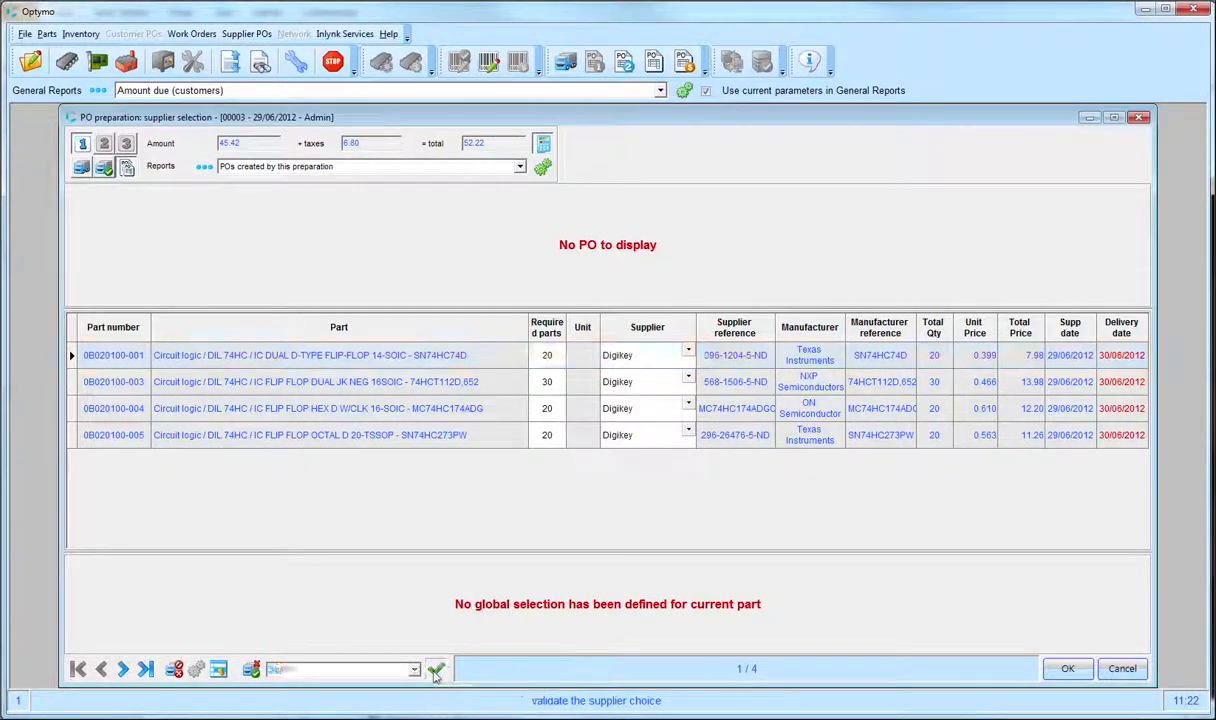
pyautogui.click(250, 670)
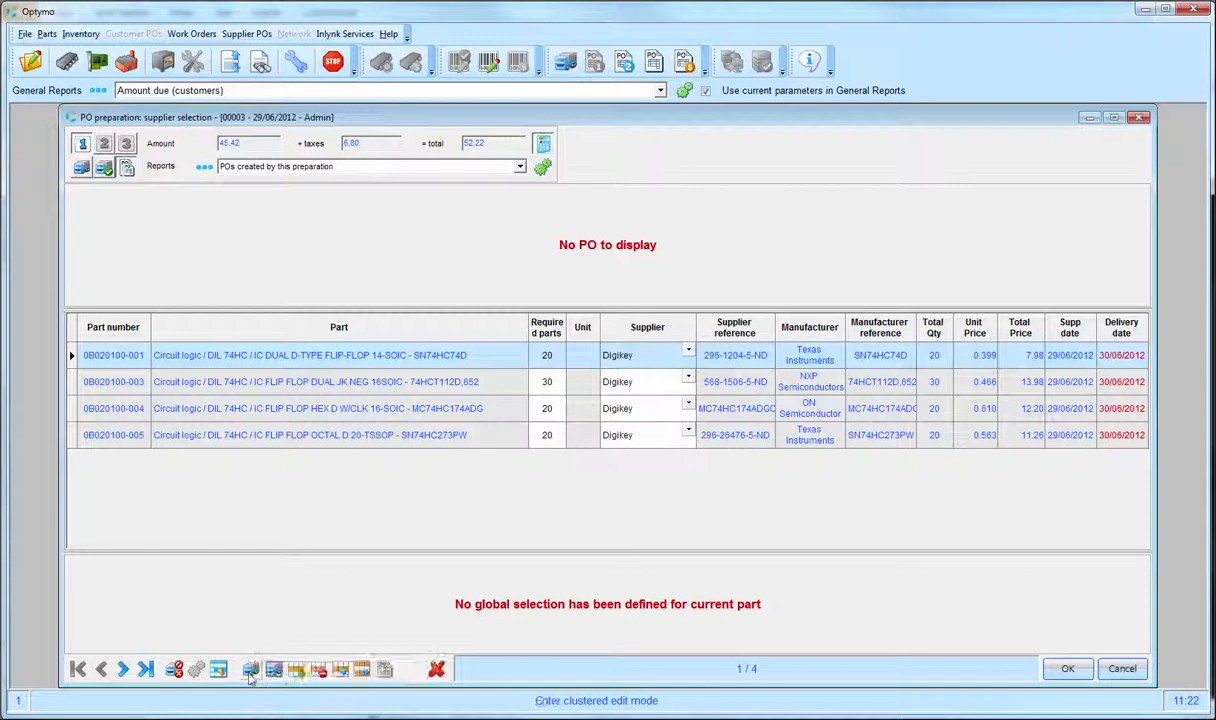
# Step: Add the Digikey supplier choice to the parts' global selection, generate the request for quotation and save the preparation
pyautogui.click(296, 669)
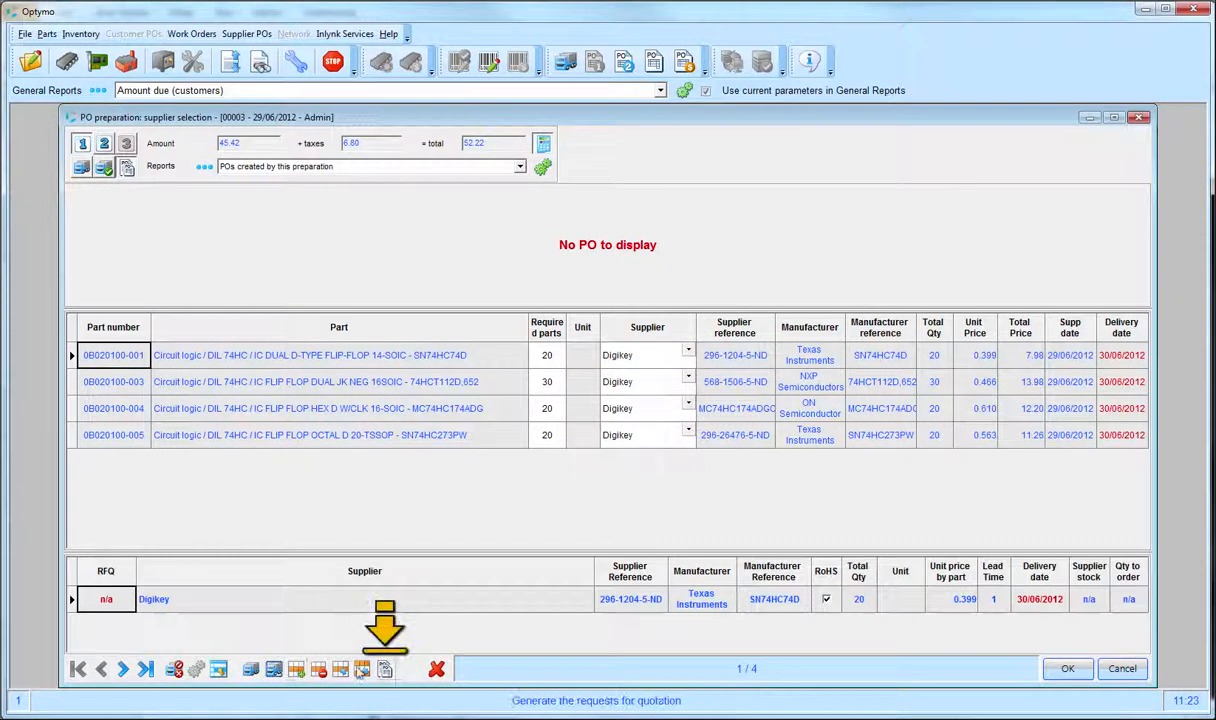
pyautogui.click(385, 669)
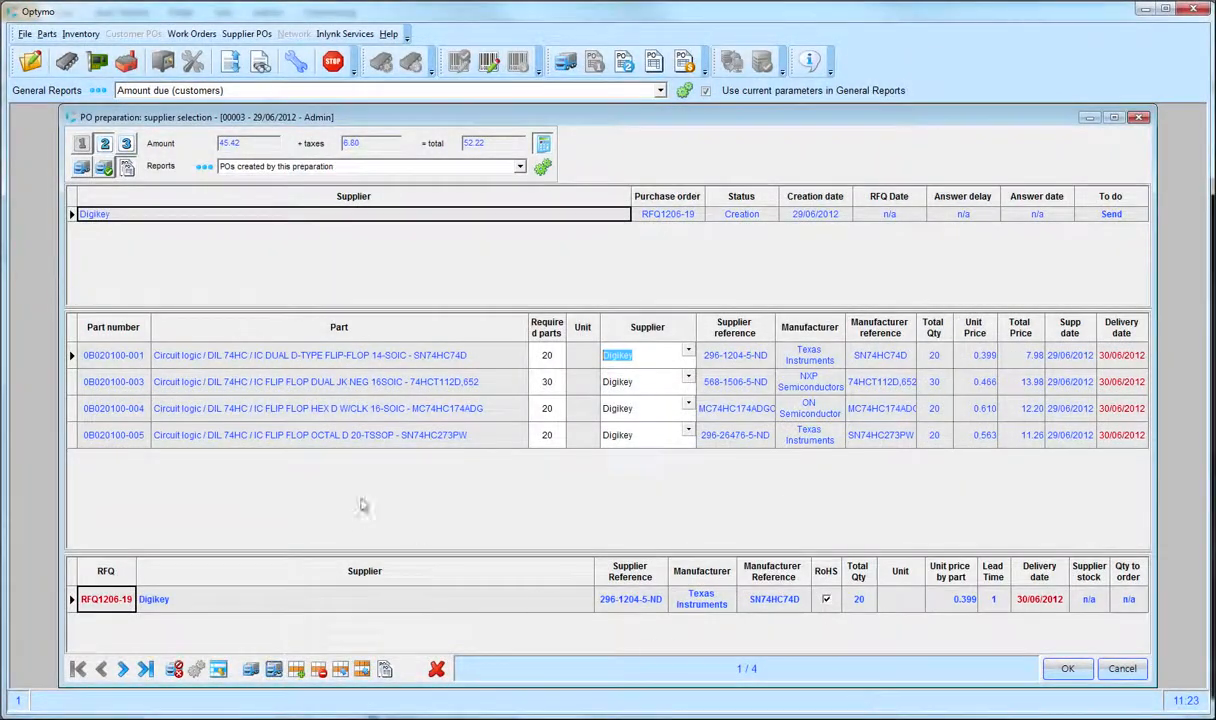
pyautogui.click(1085, 676)
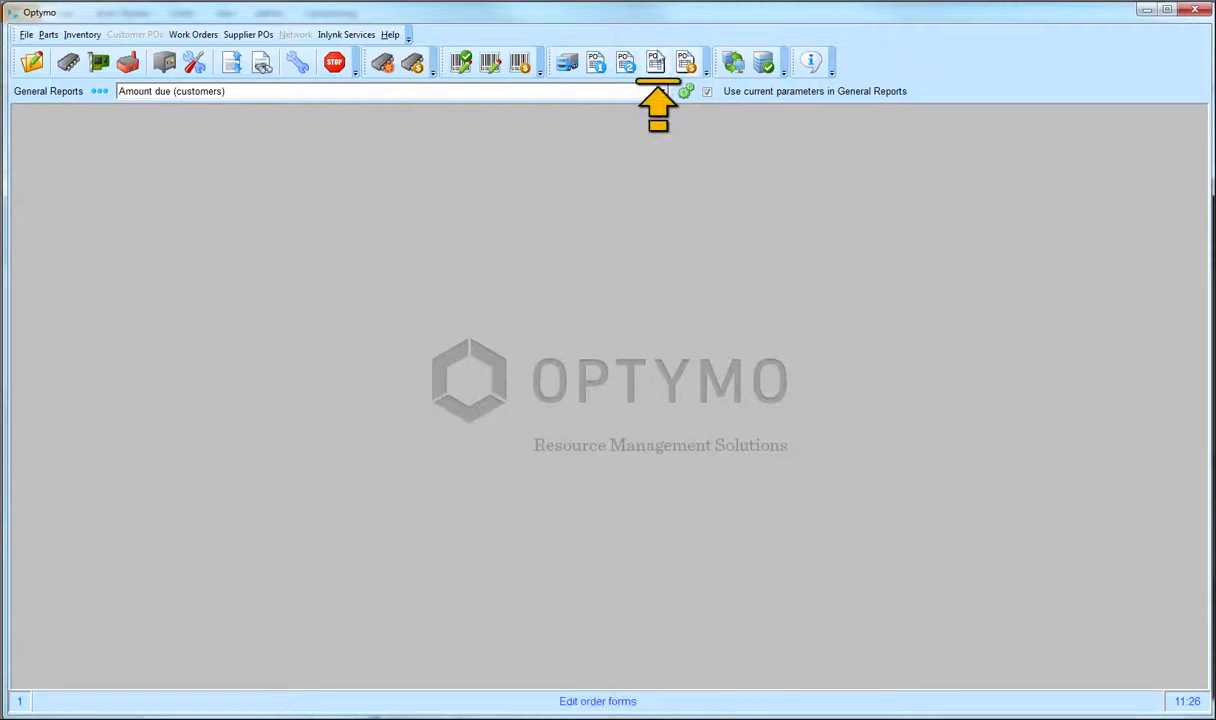
# Step: Send the Digikey order as an E.D.I. request for quotation and review the quoted parts and prices
pyautogui.click(656, 62)
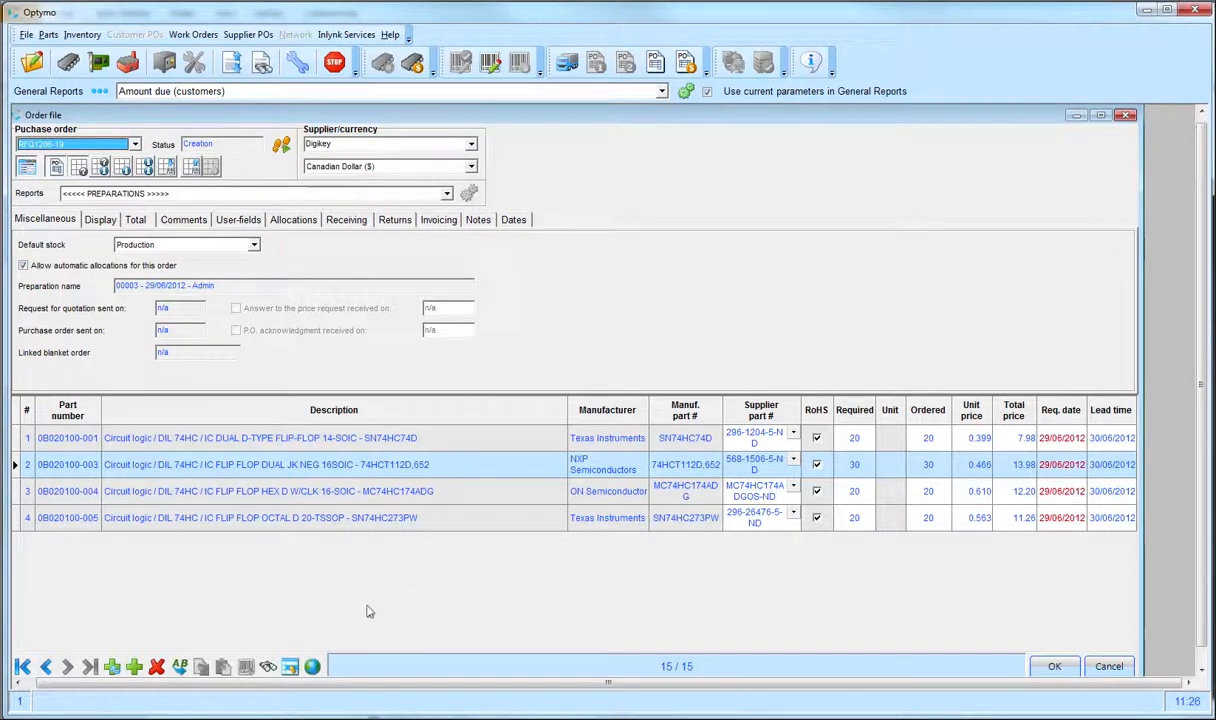
pyautogui.click(289, 668)
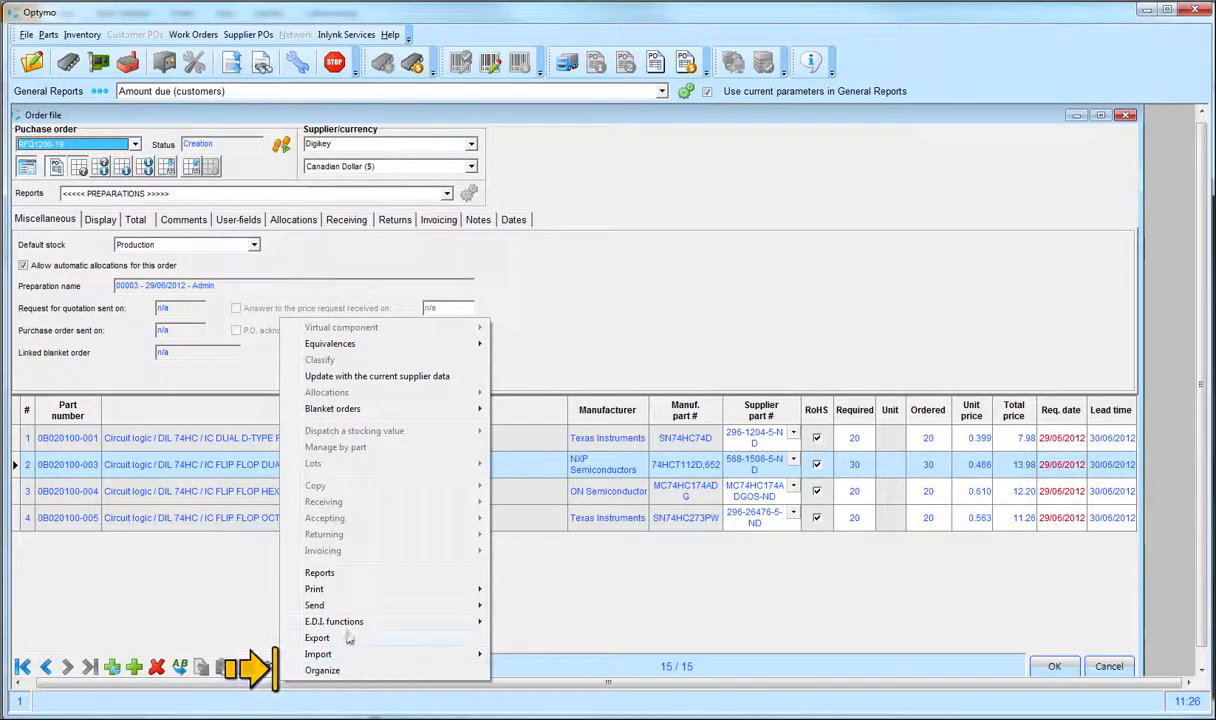
pyautogui.moveTo(340, 622)
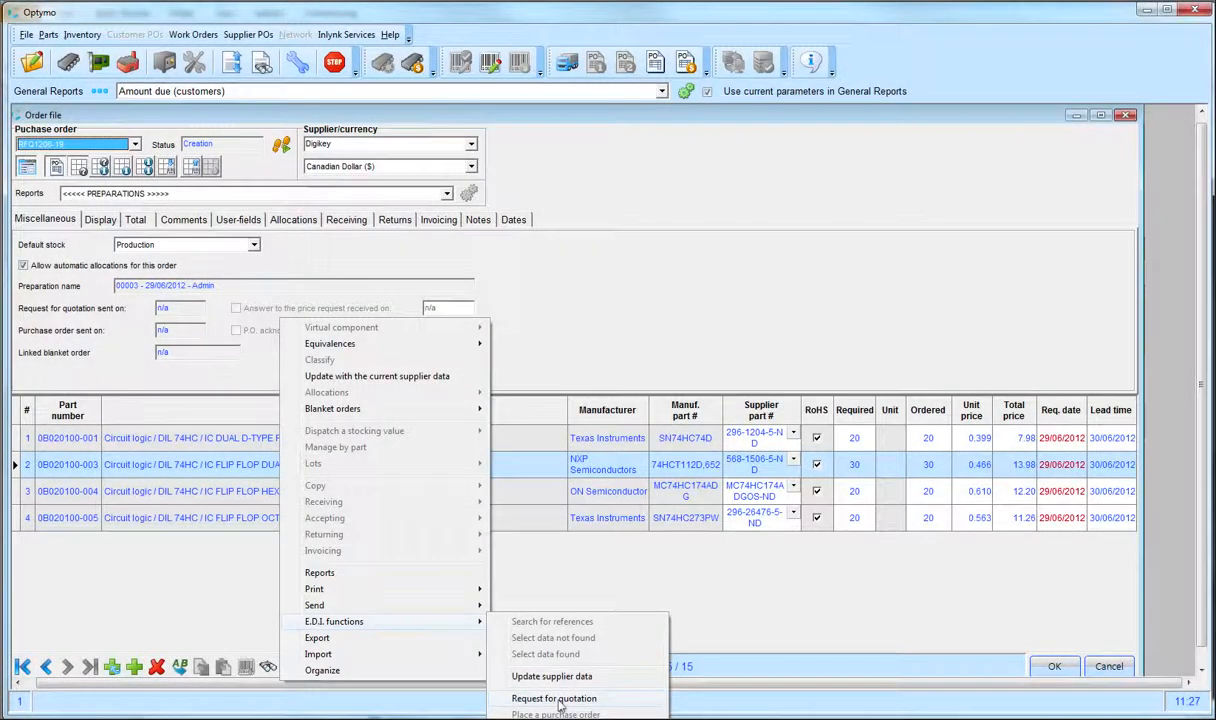
pyautogui.click(558, 702)
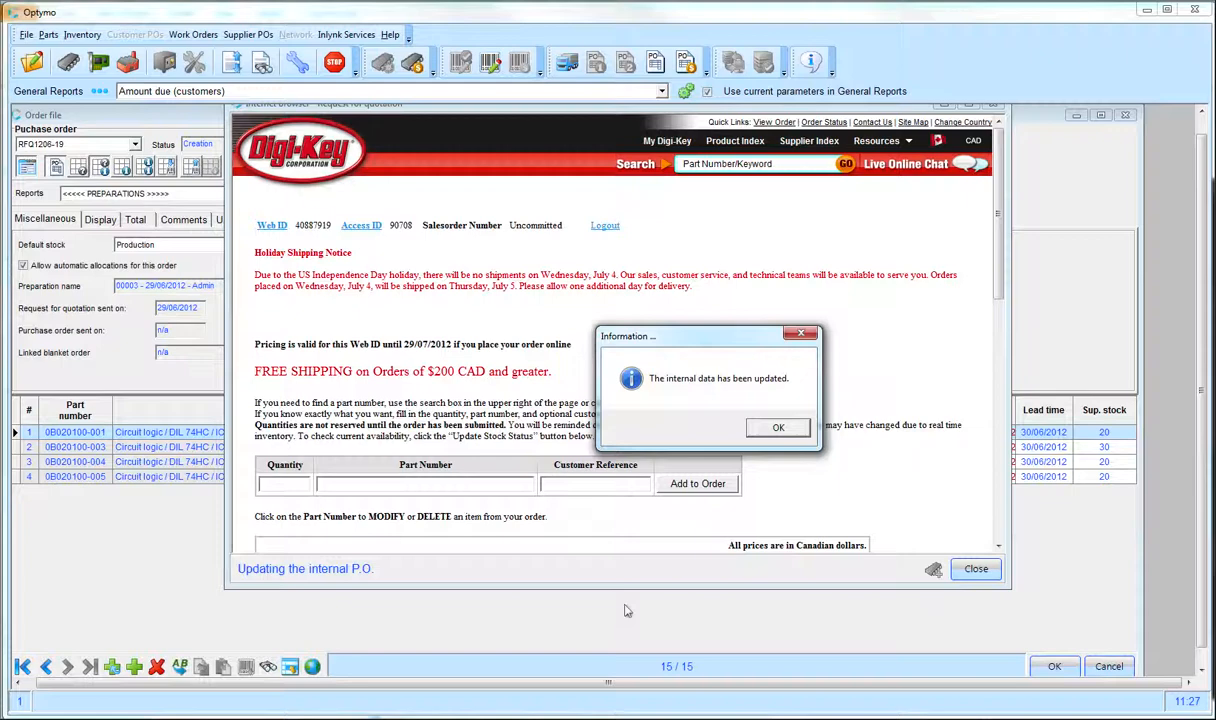
pyautogui.click(770, 428)
pyautogui.scroll(-3, 1000, 300)
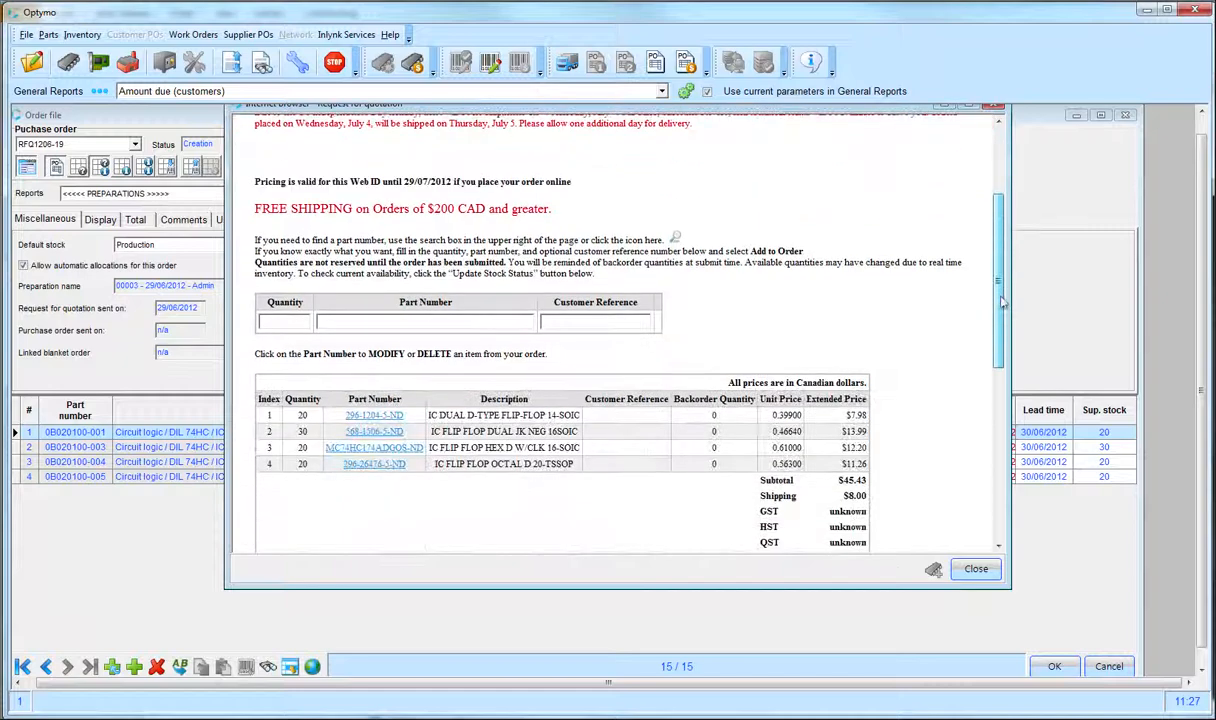
pyautogui.scroll(-3, 1002, 302)
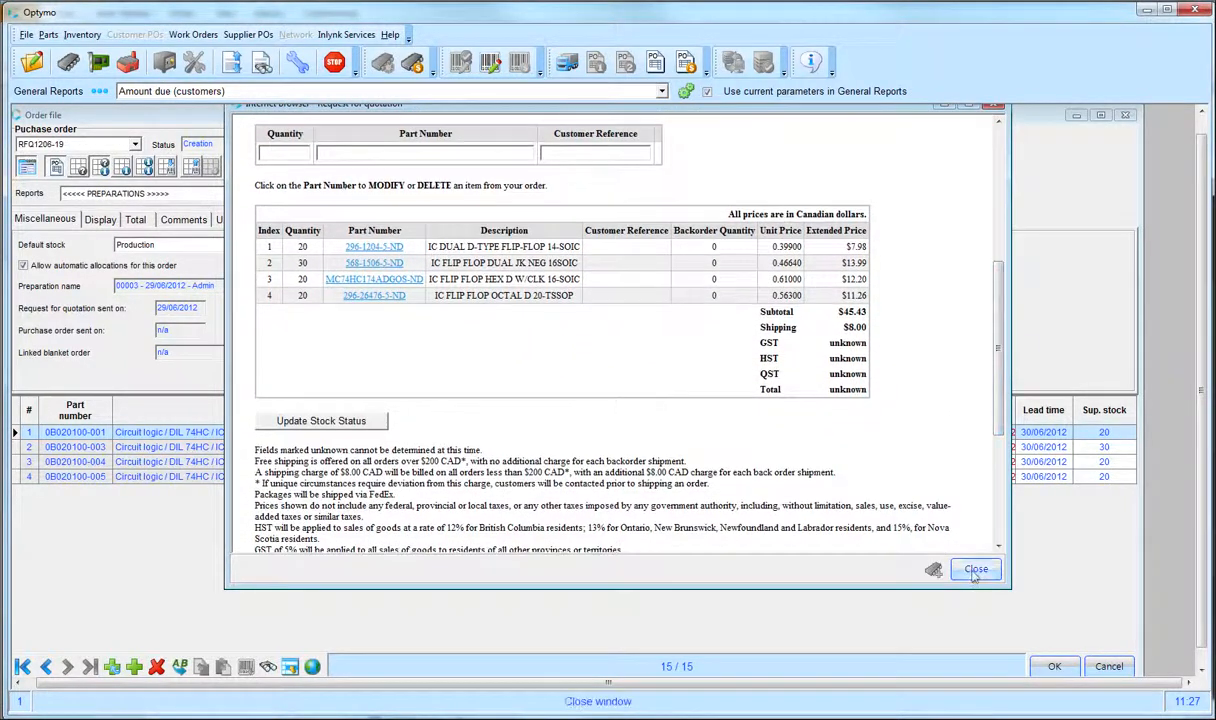
pyautogui.click(975, 570)
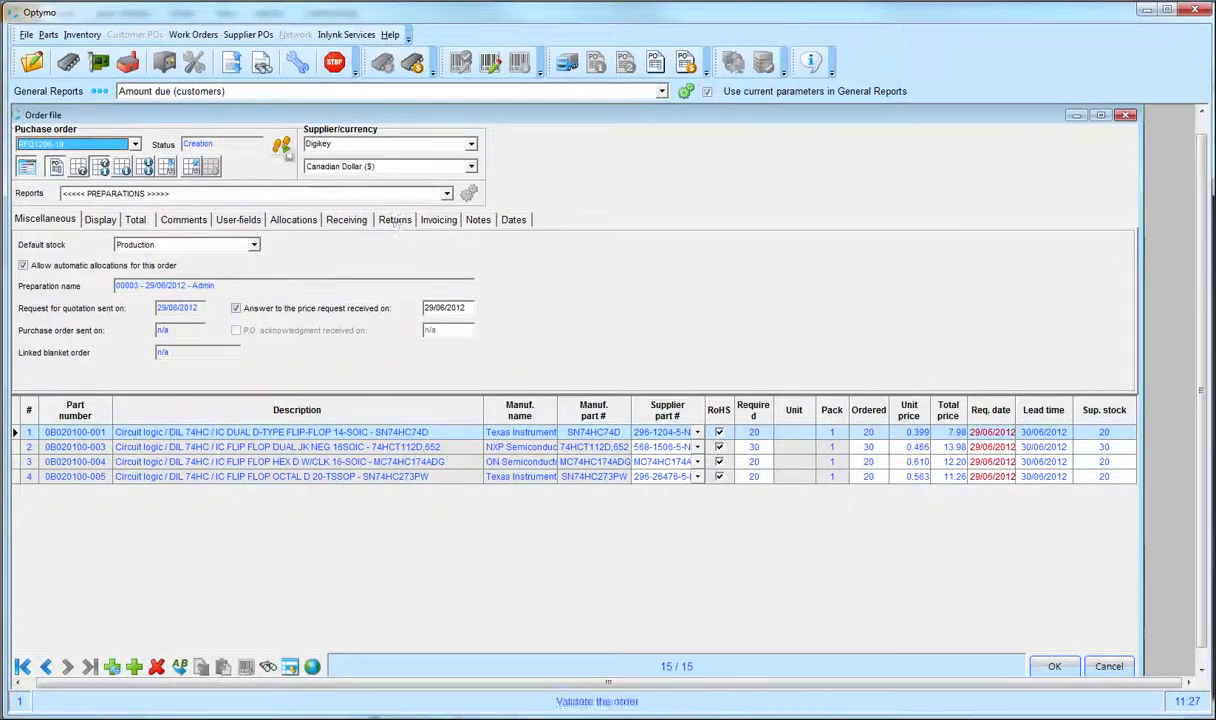
# Step: Validate the Digikey order and place it as a purchase order through the E.D.I. functions
pyautogui.click(285, 149)
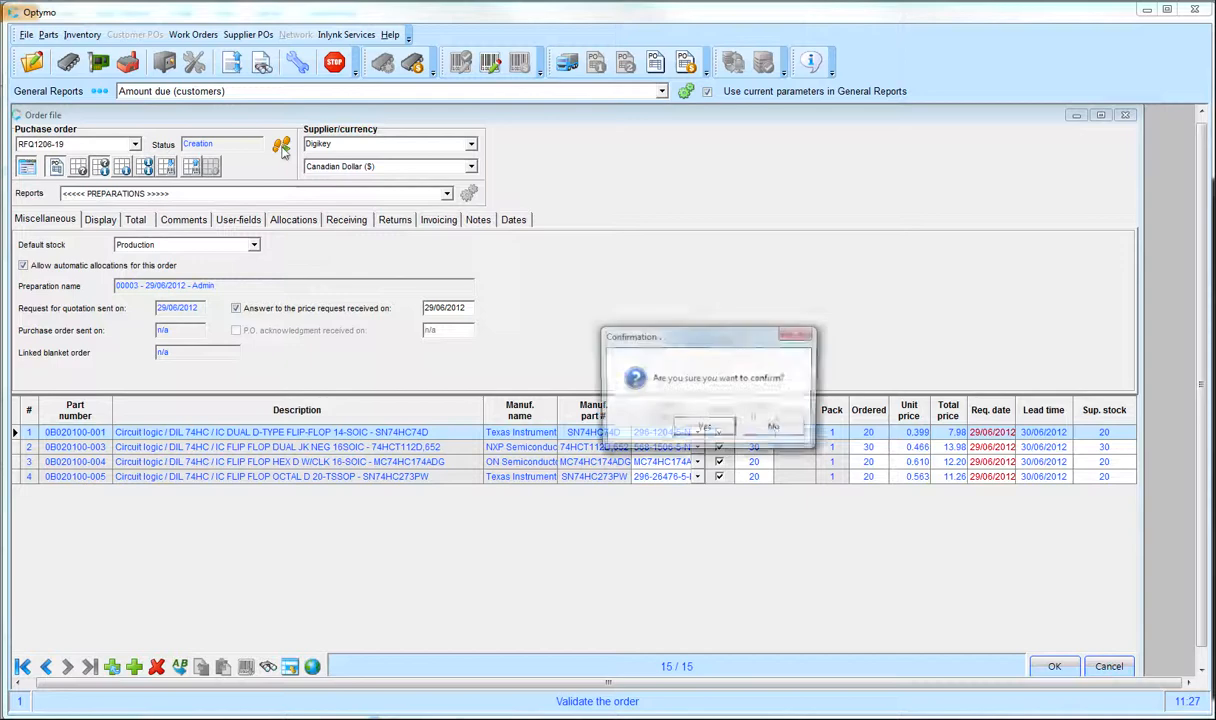
pyautogui.click(705, 429)
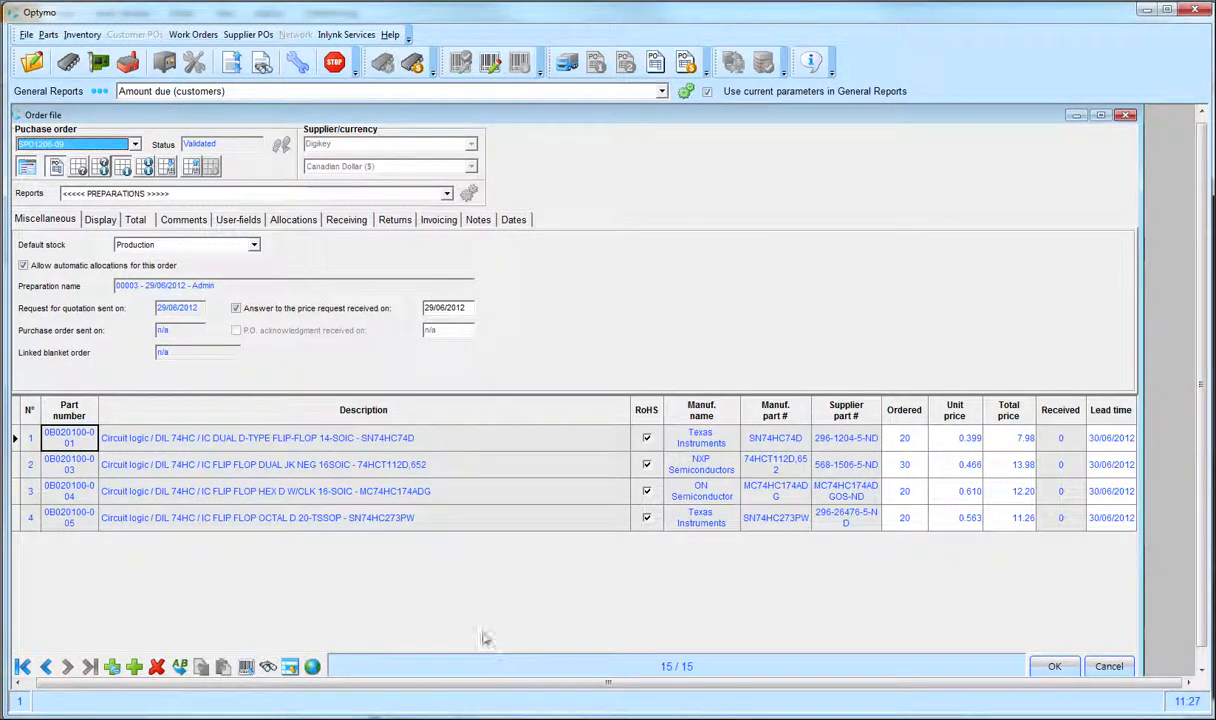
pyautogui.click(289, 667)
pyautogui.moveTo(420, 621)
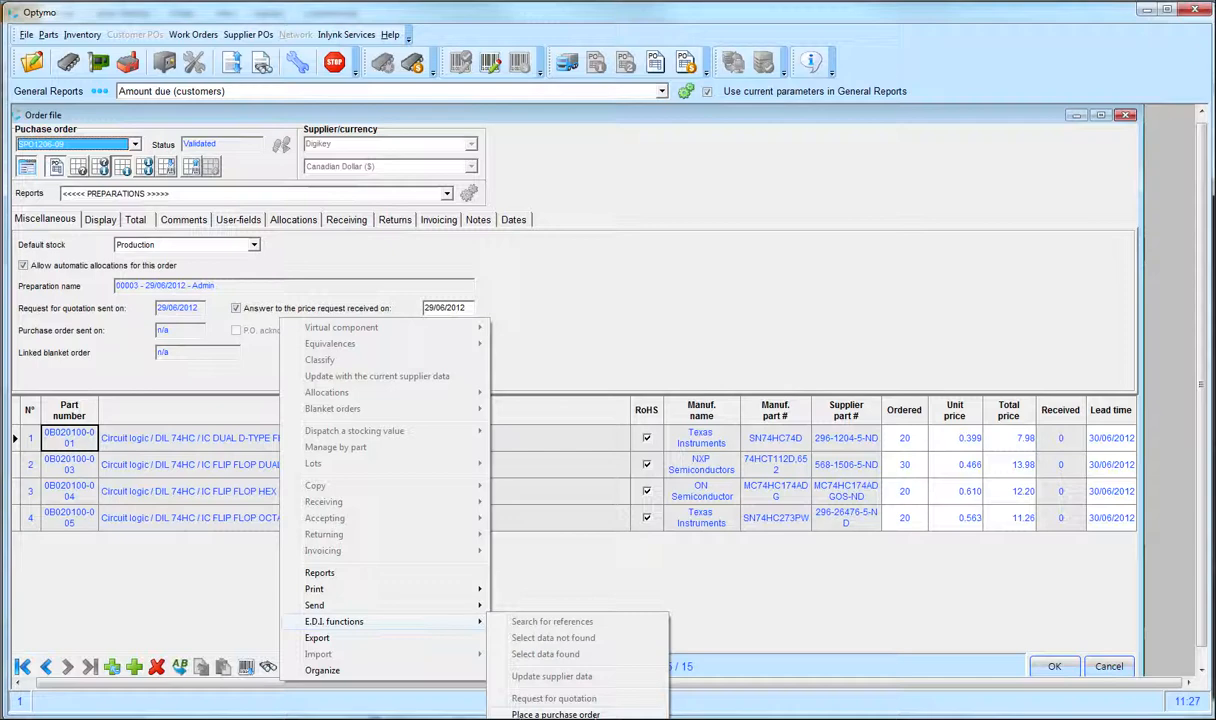
pyautogui.click(556, 714)
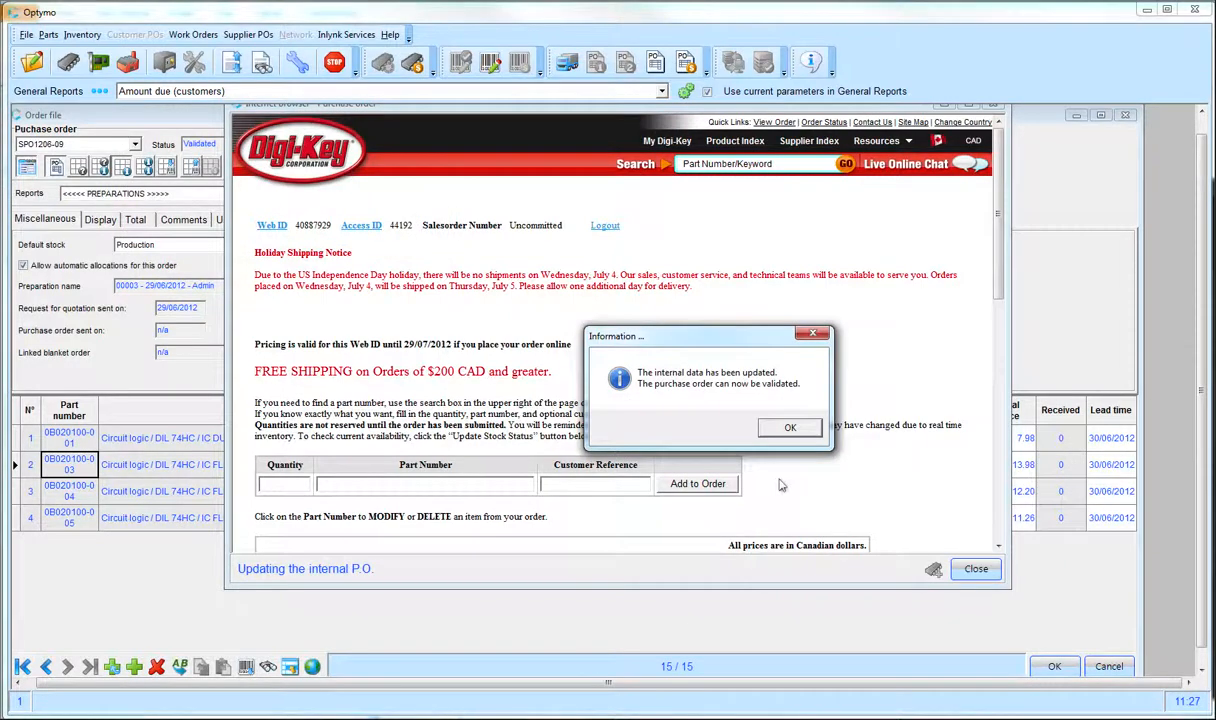
pyautogui.click(790, 428)
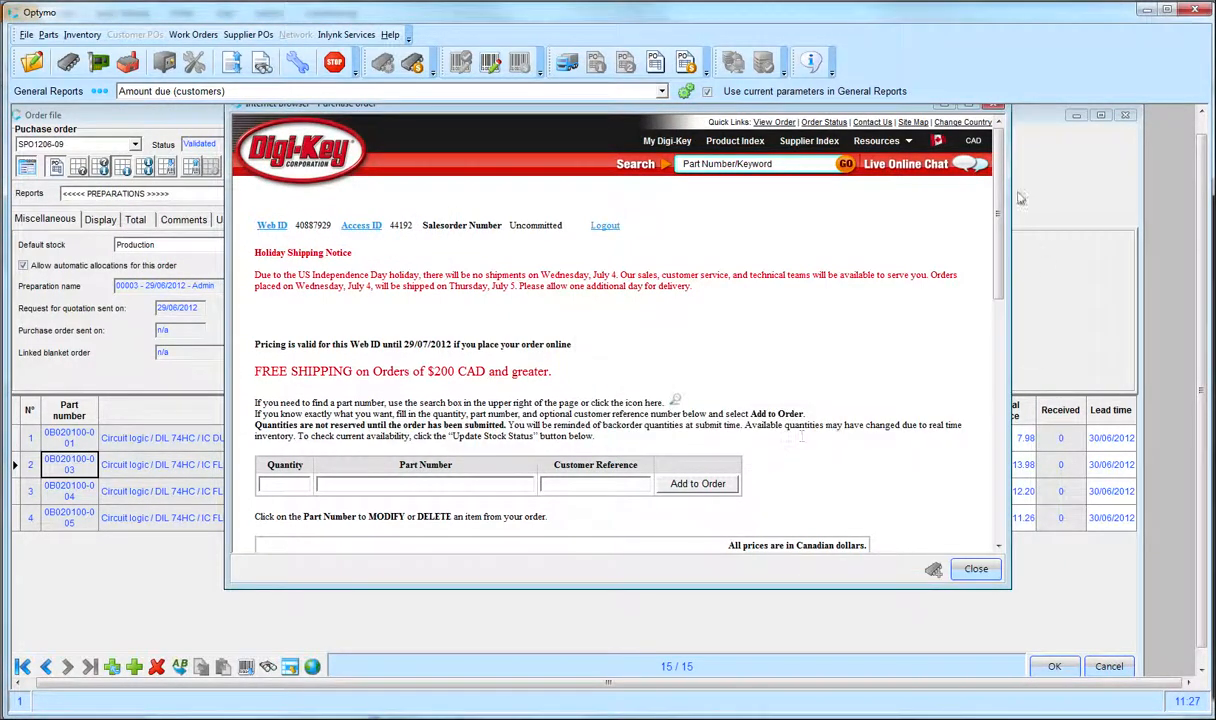
# Step: Proceed from the Digi-Key shopping cart to the shipping stage, close the site and save the order file
pyautogui.moveTo(997, 172); pyautogui.dragTo(1009, 360)
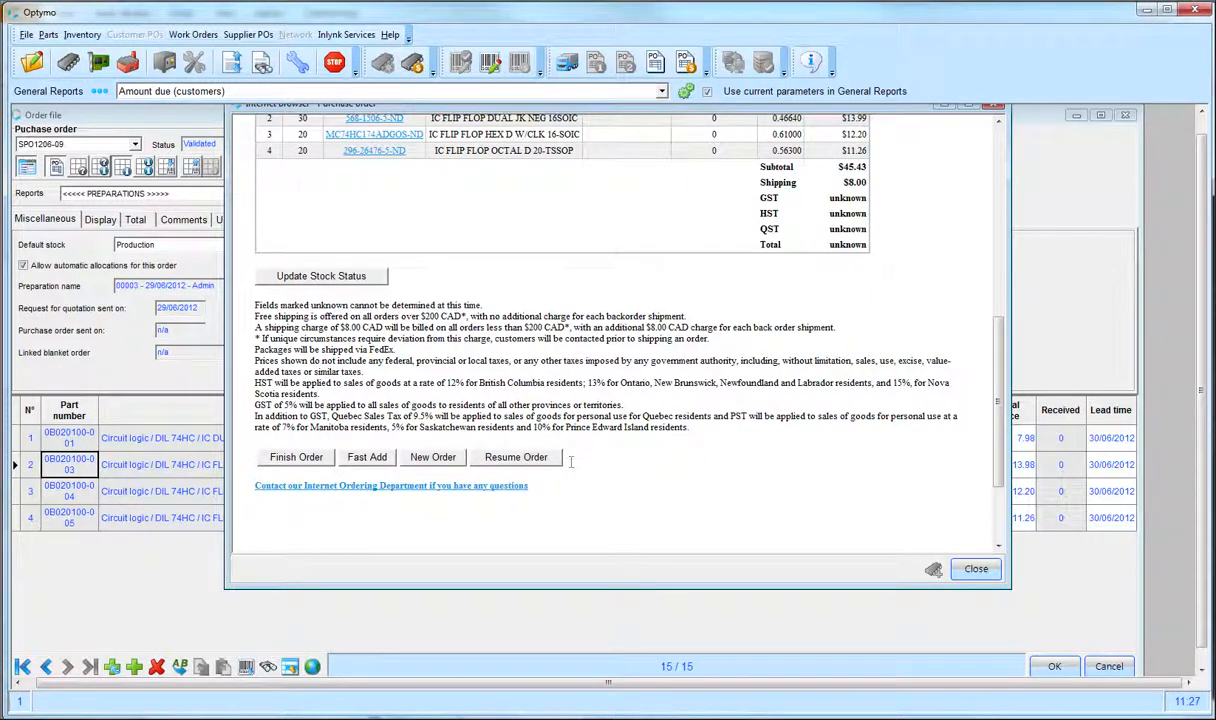
pyautogui.click(296, 457)
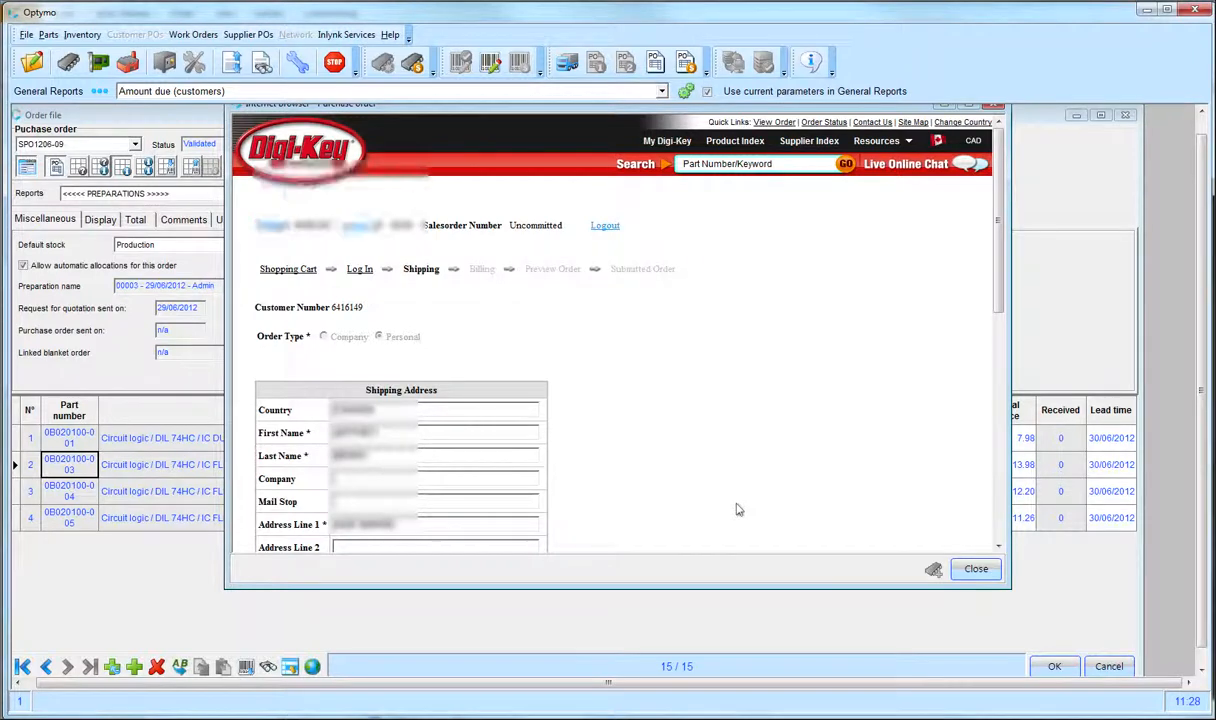
pyautogui.click(975, 568)
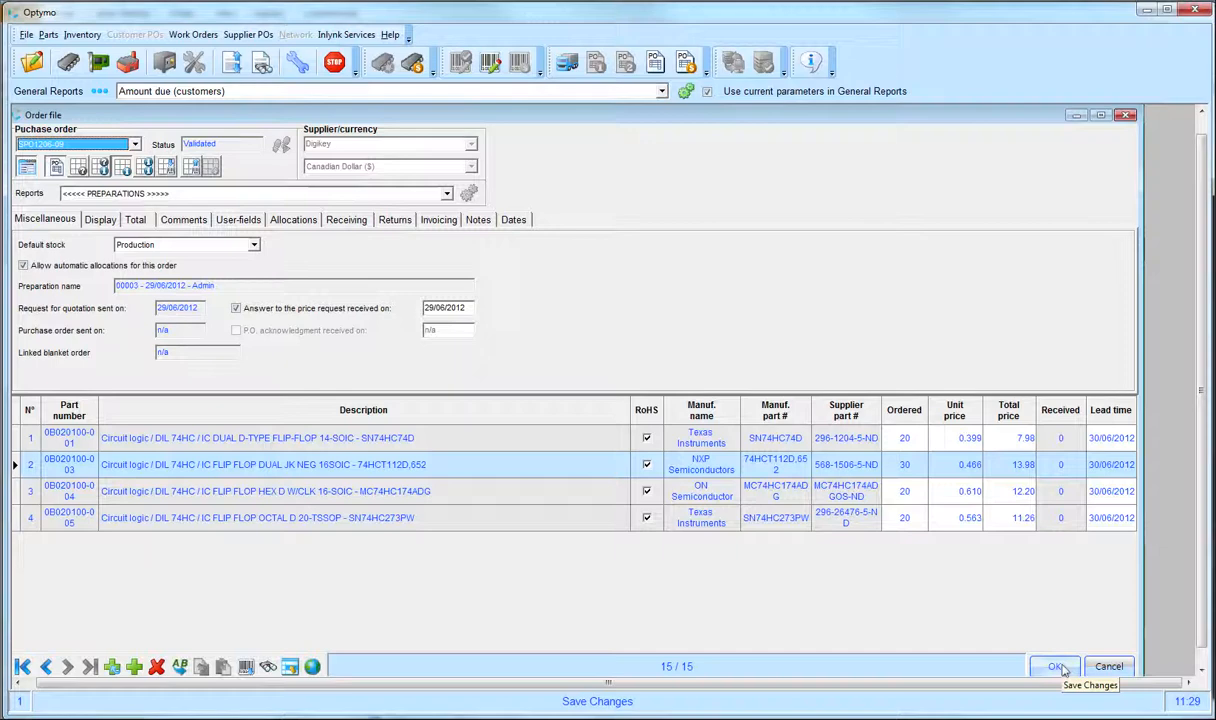
pyautogui.click(1058, 667)
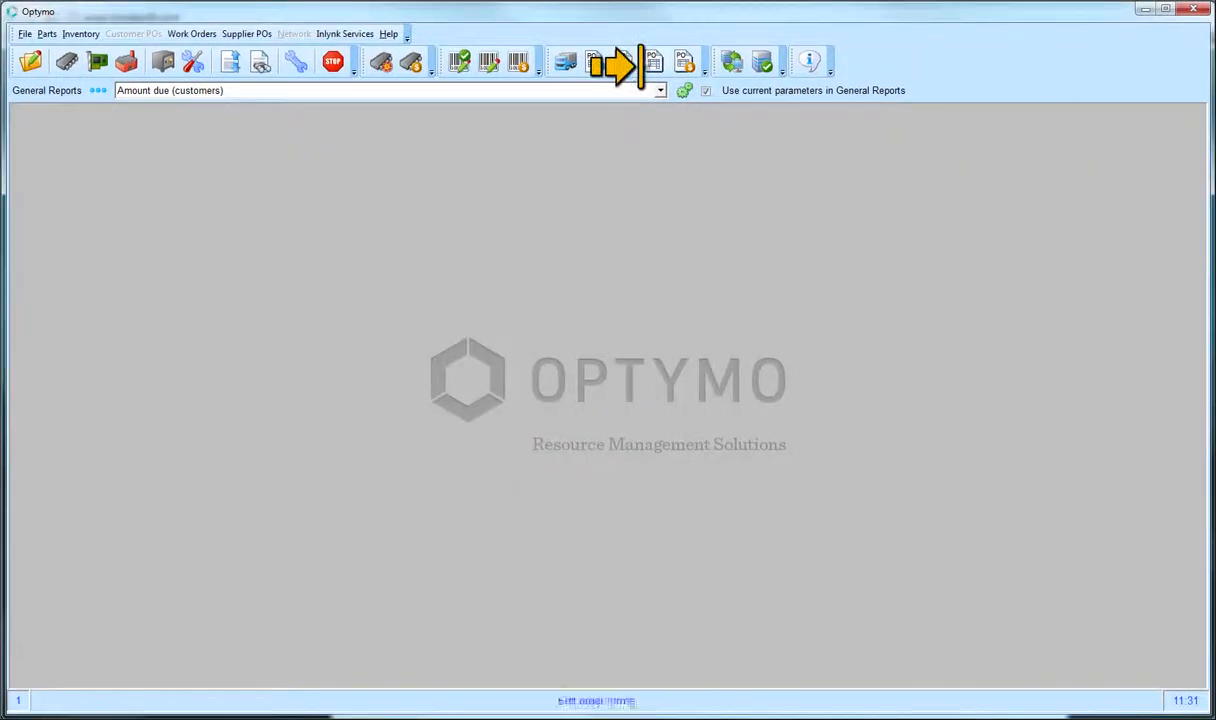
# Step: Receive the Digikey order with receipt date 29/06/2012 and received quantities 20, 30, 20 and 20, and save it
pyautogui.click(654, 62)
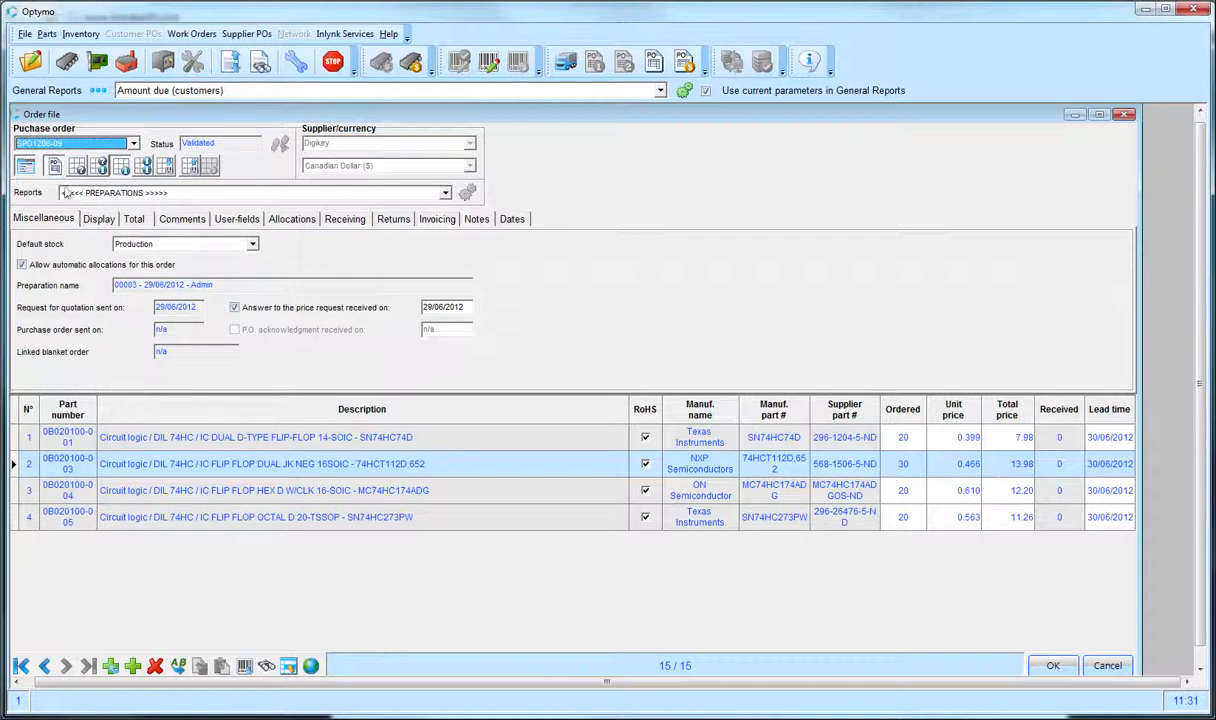
pyautogui.click(1062, 445)
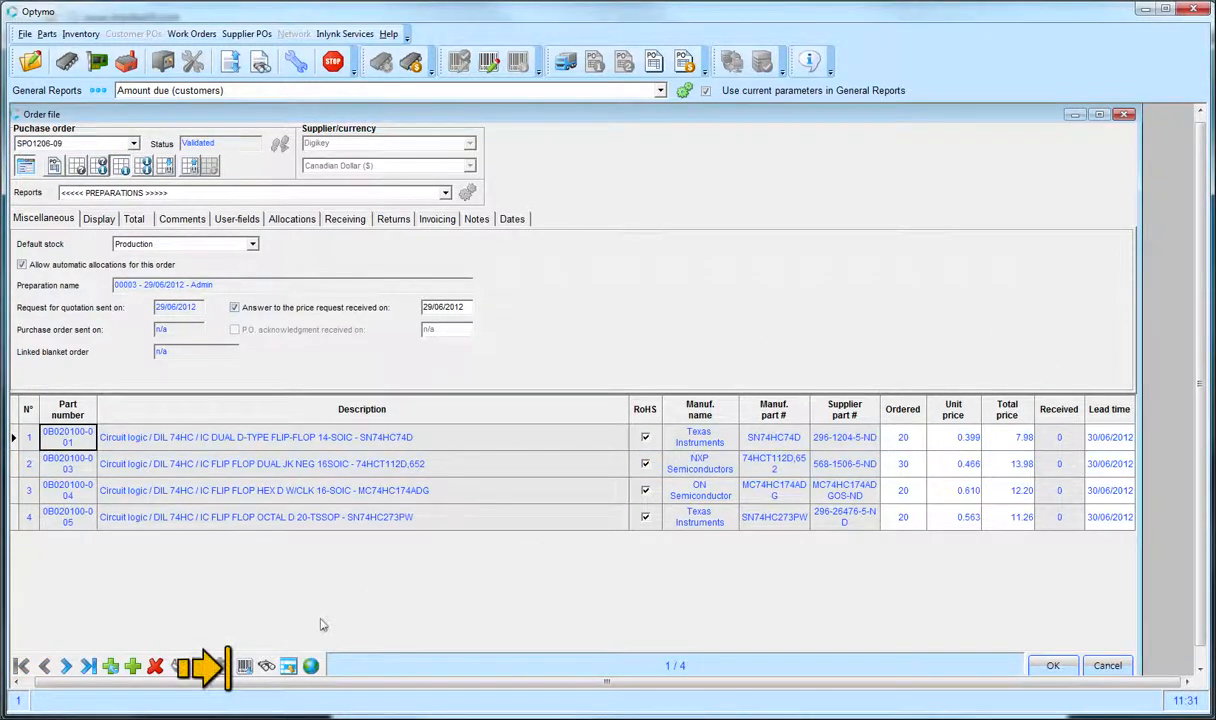
pyautogui.click(245, 667)
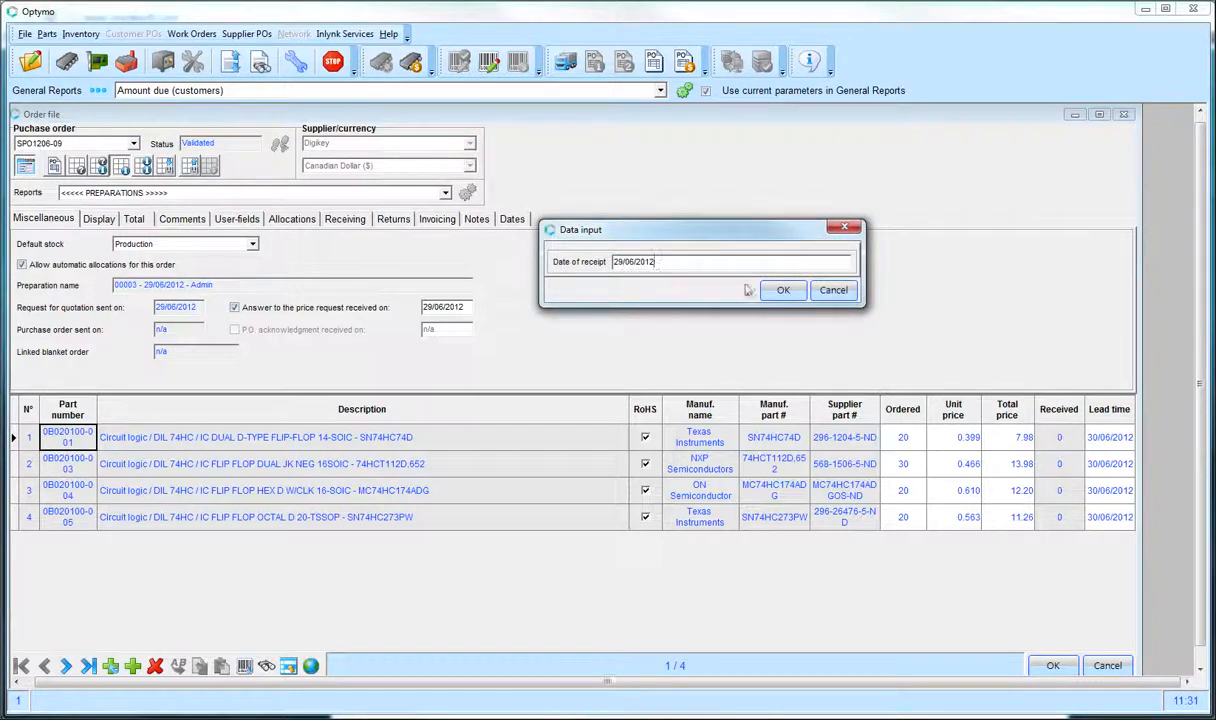
pyautogui.click(783, 290)
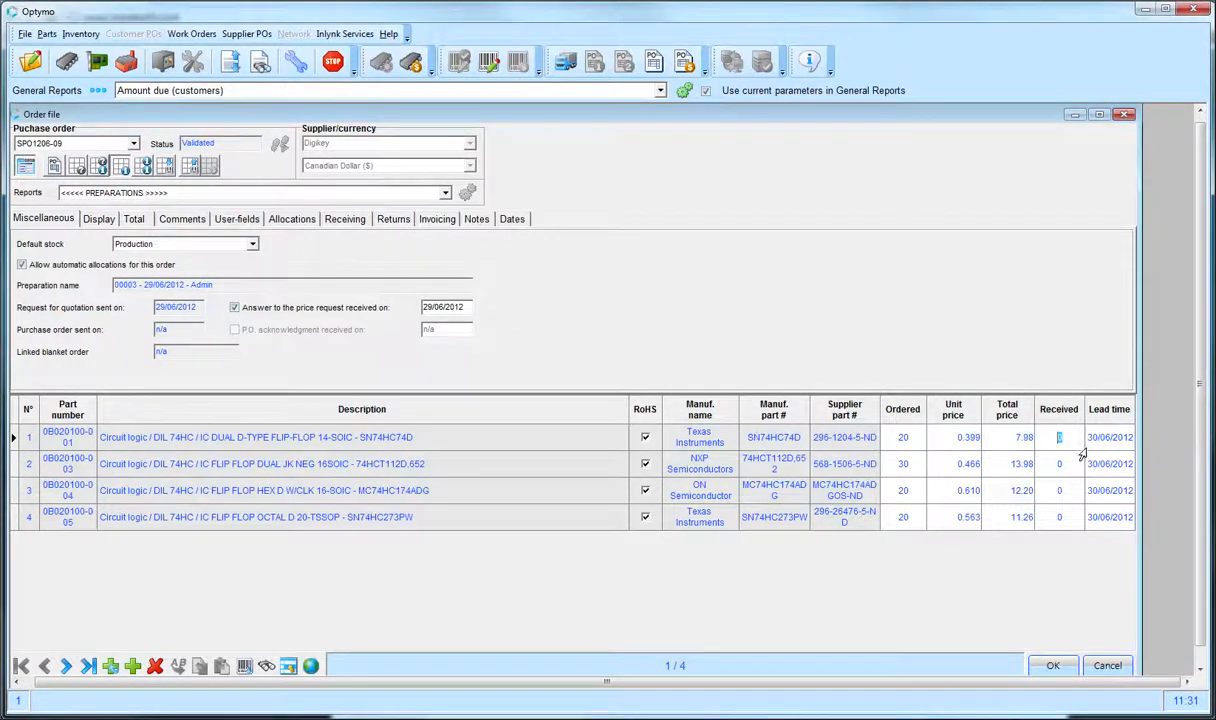
pyautogui.write('20')
pyautogui.moveTo(1074, 467)
pyautogui.mouseDown()
pyautogui.moveTo(1043, 464)
pyautogui.moveTo(1068, 492)
pyautogui.moveTo(1049, 491)
pyautogui.mouseUp()
pyautogui.write('30')
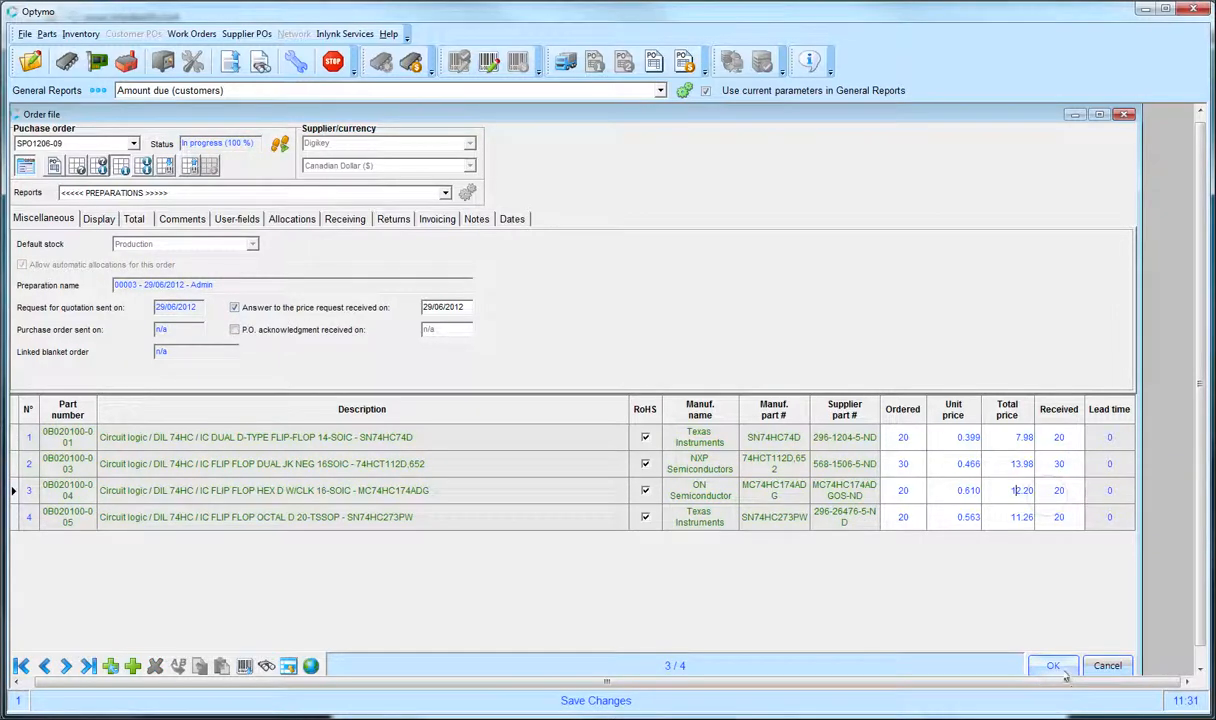
pyautogui.click(1055, 666)
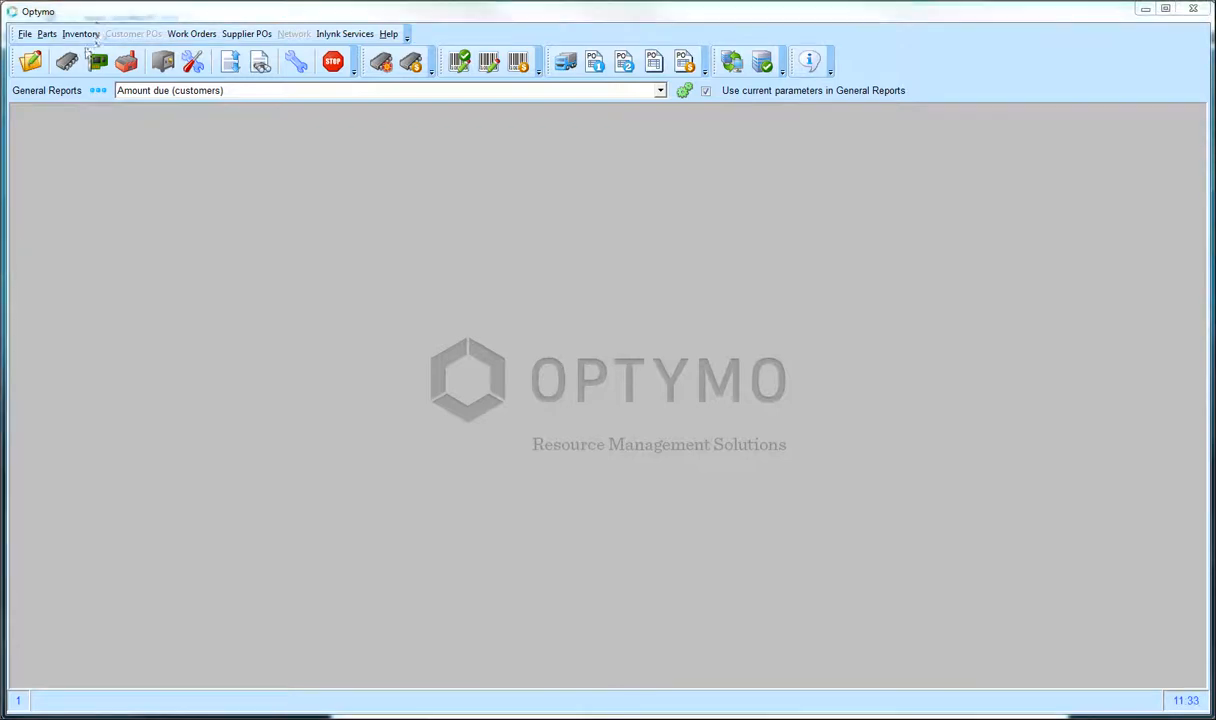
# Step: Display the internal stock details of the IC FLIP FLOP HEX D W/CLK 16-SOIC part in the parts file
pyautogui.click(66, 61)
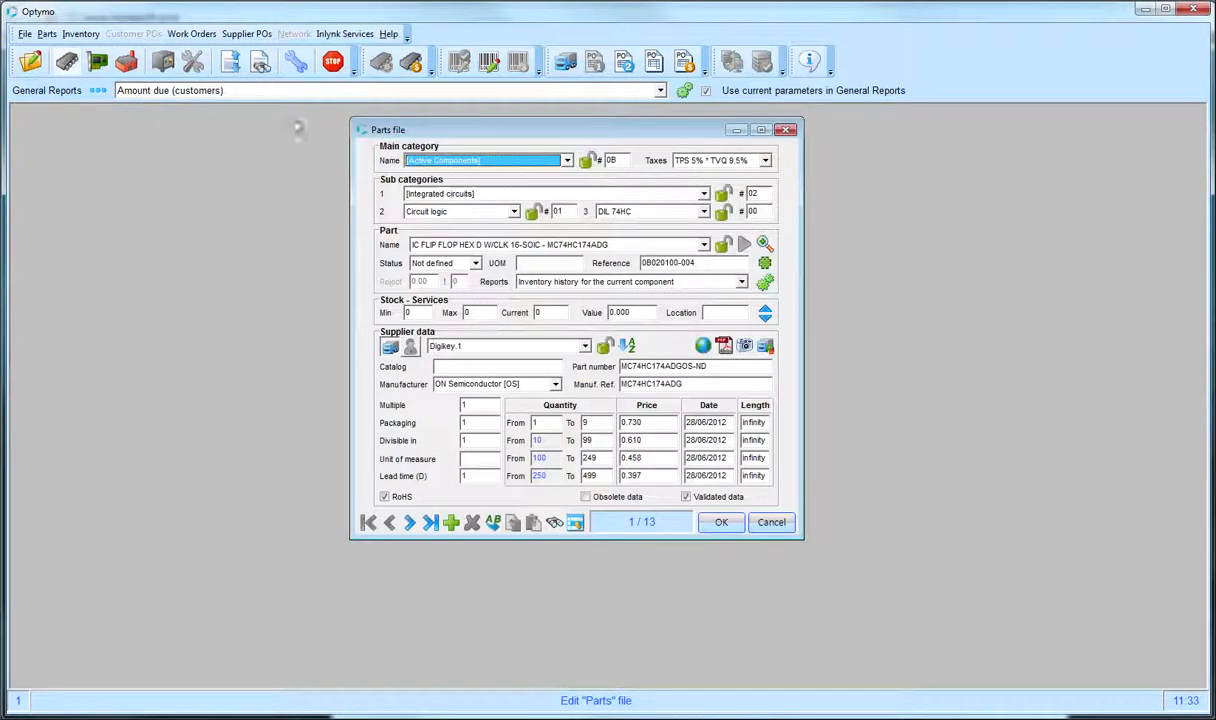
pyautogui.click(744, 244)
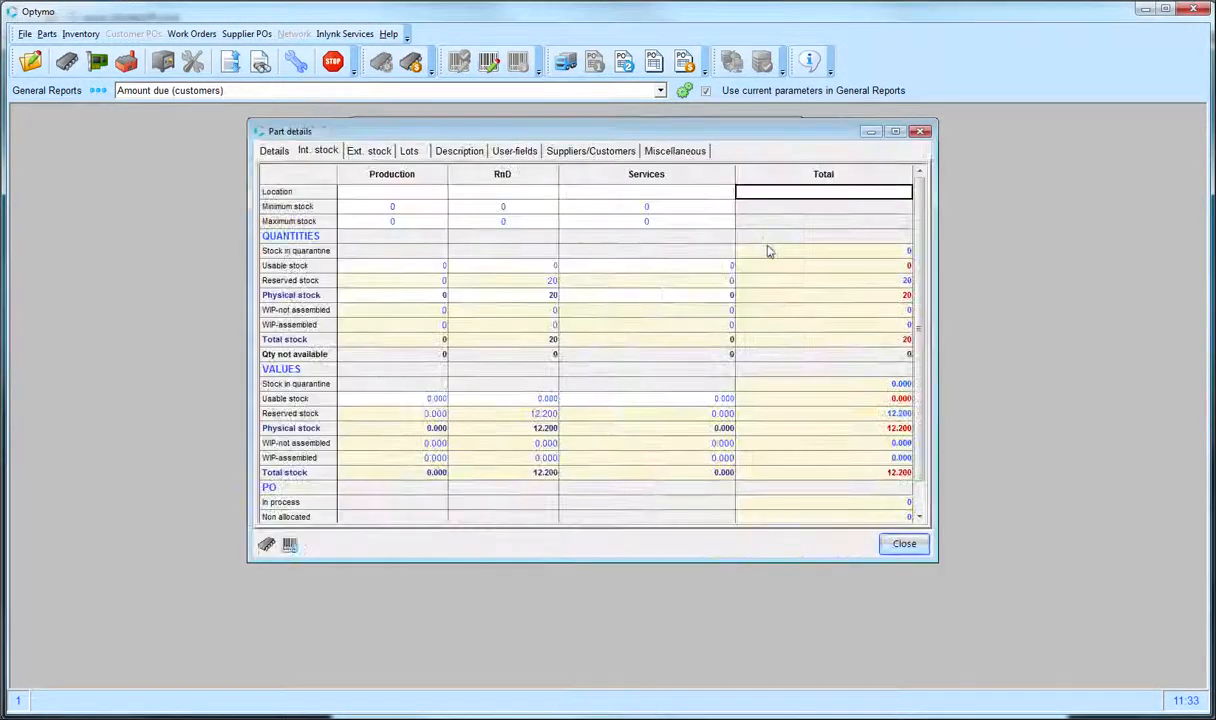